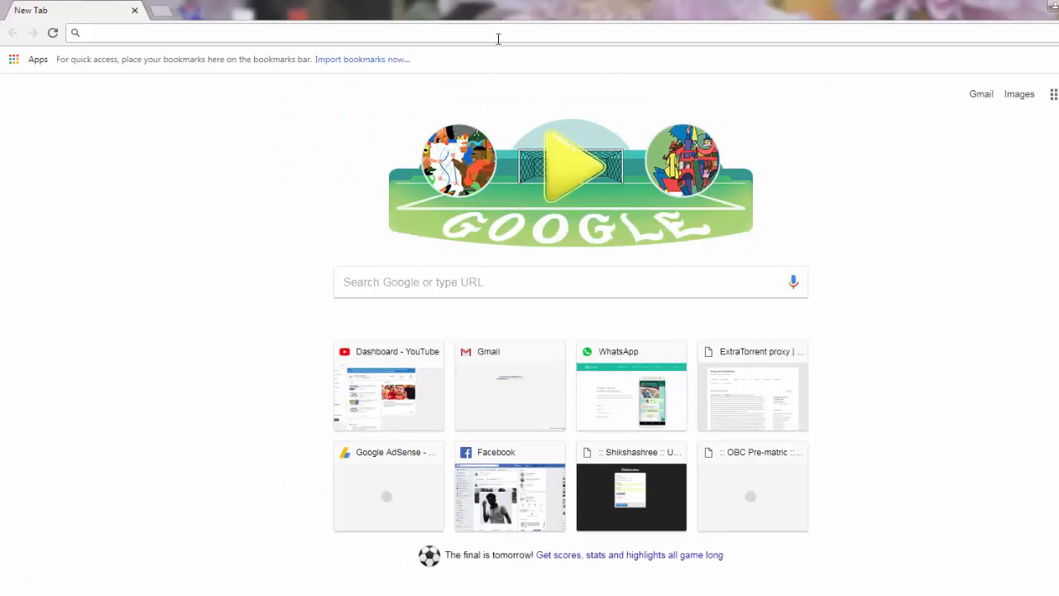
# - Search Google for 'shikhashree'
pyautogui.write('shikhashree')
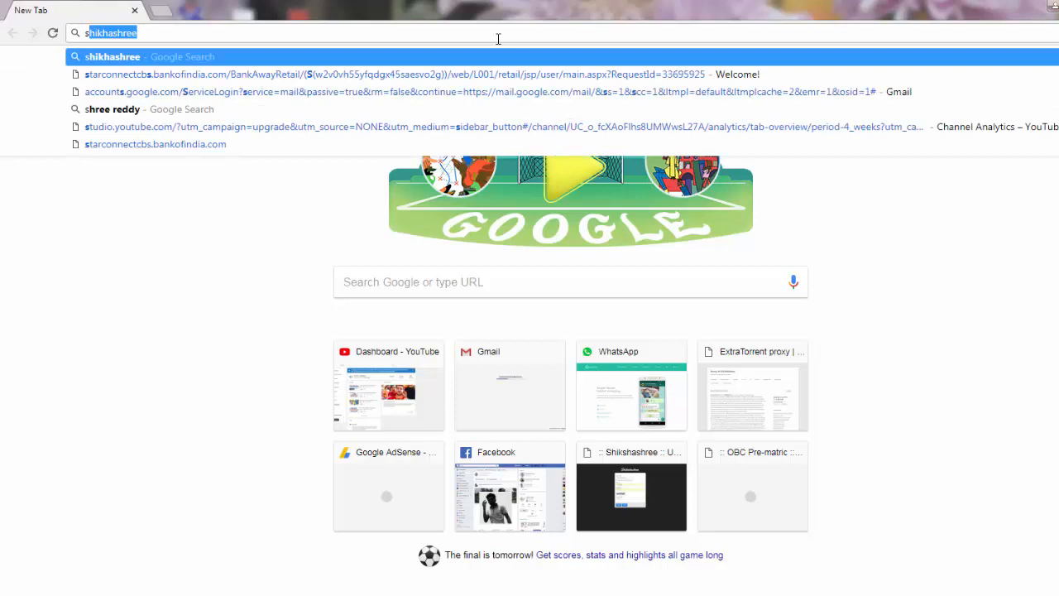
pyautogui.press('Return')
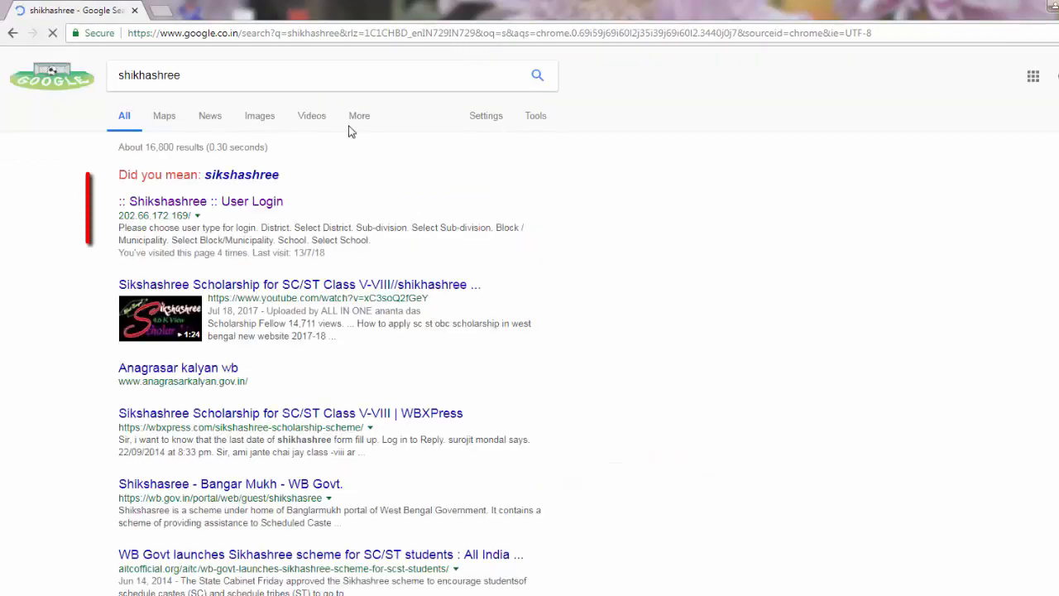
# - Open the Shikshashree User Login page and set User Type to School Level
pyautogui.click(264, 213)
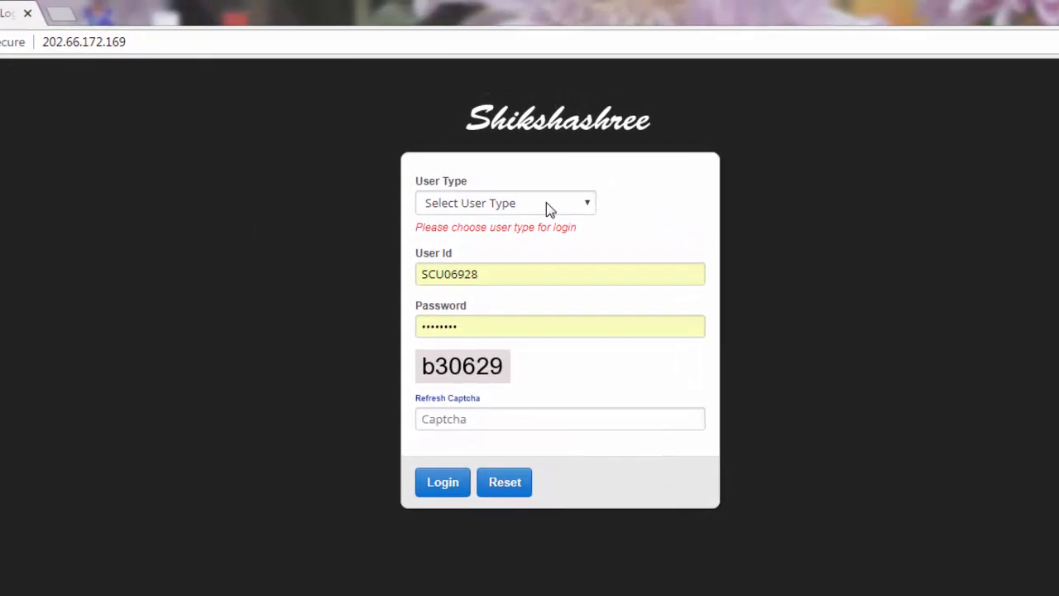
pyautogui.click(546, 195)
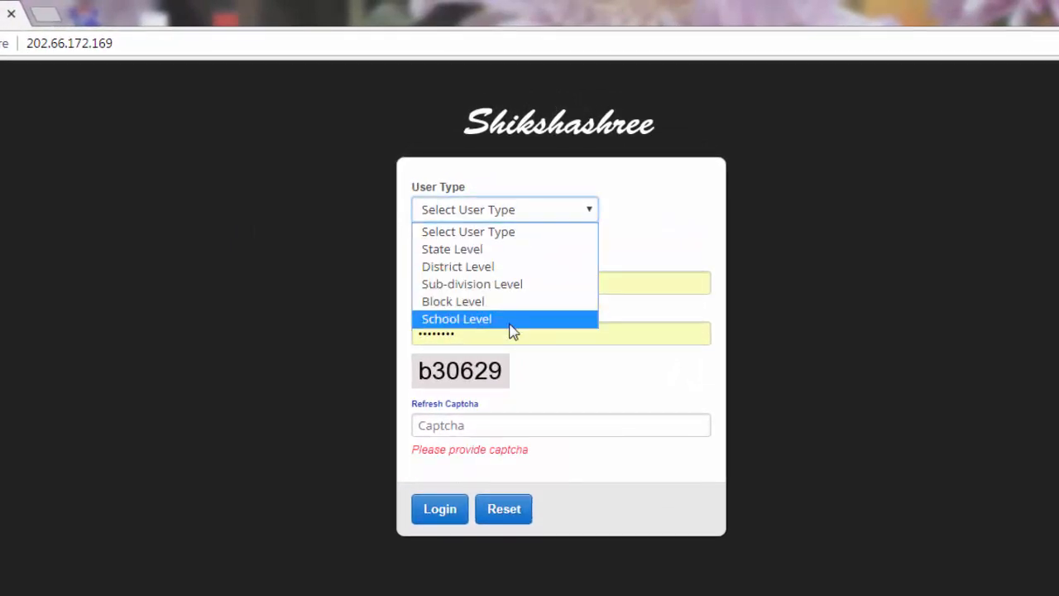
pyautogui.click(511, 325)
# - Choose district Malda, sub-division Chanchal, block Ratua-II and PATIKOLA JR HIGH SCHOOL to log in
pyautogui.click(523, 264)
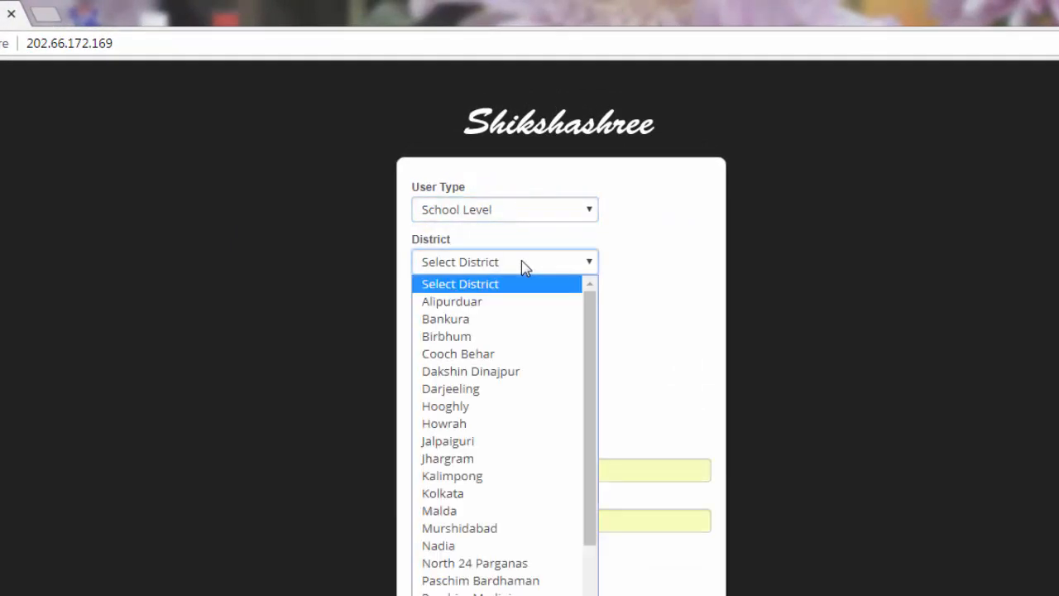
pyautogui.click(464, 509)
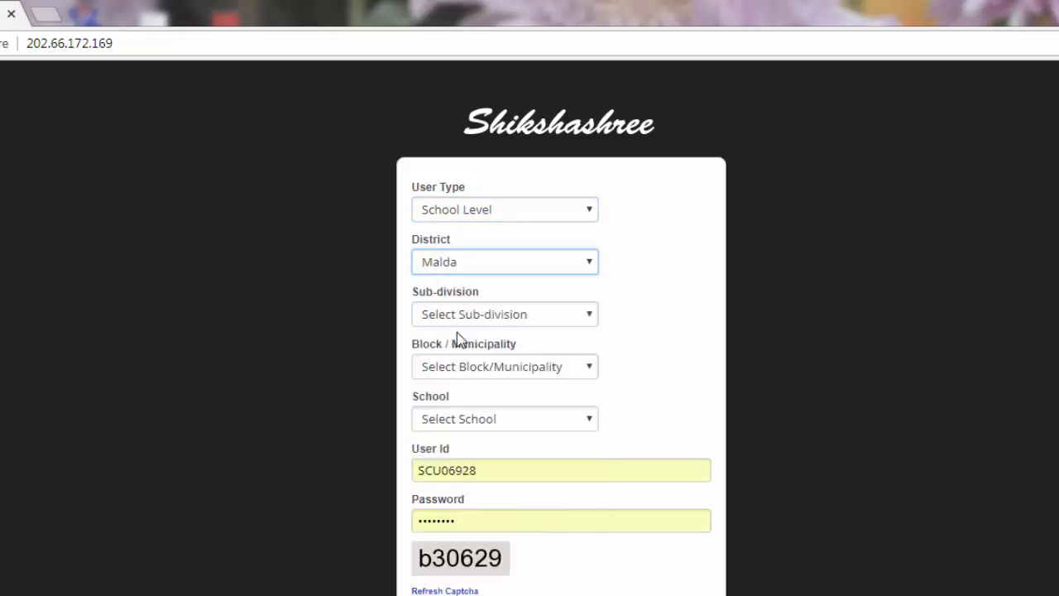
pyautogui.click(464, 316)
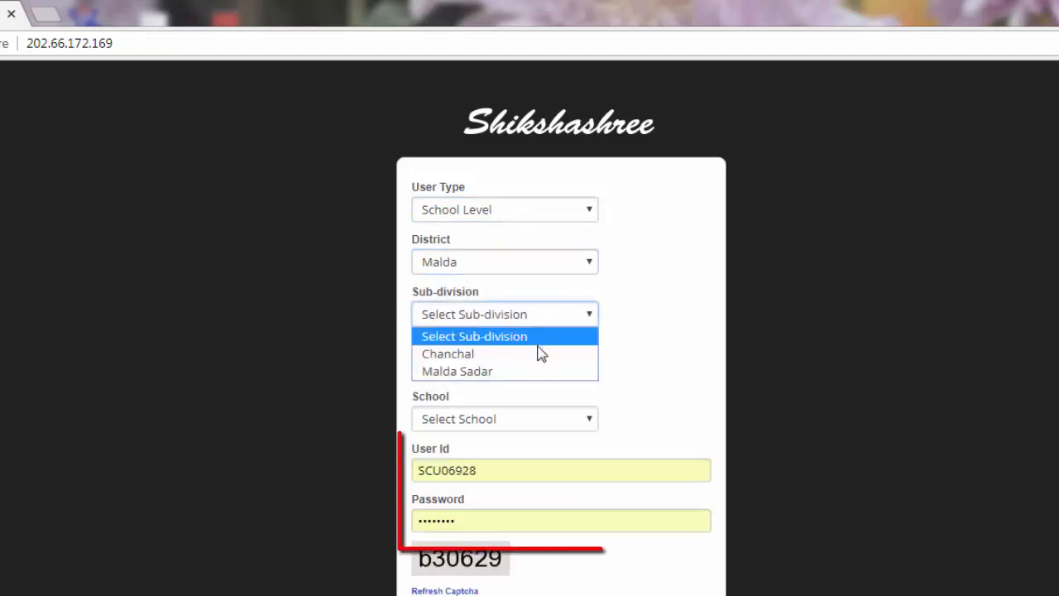
pyautogui.click(490, 357)
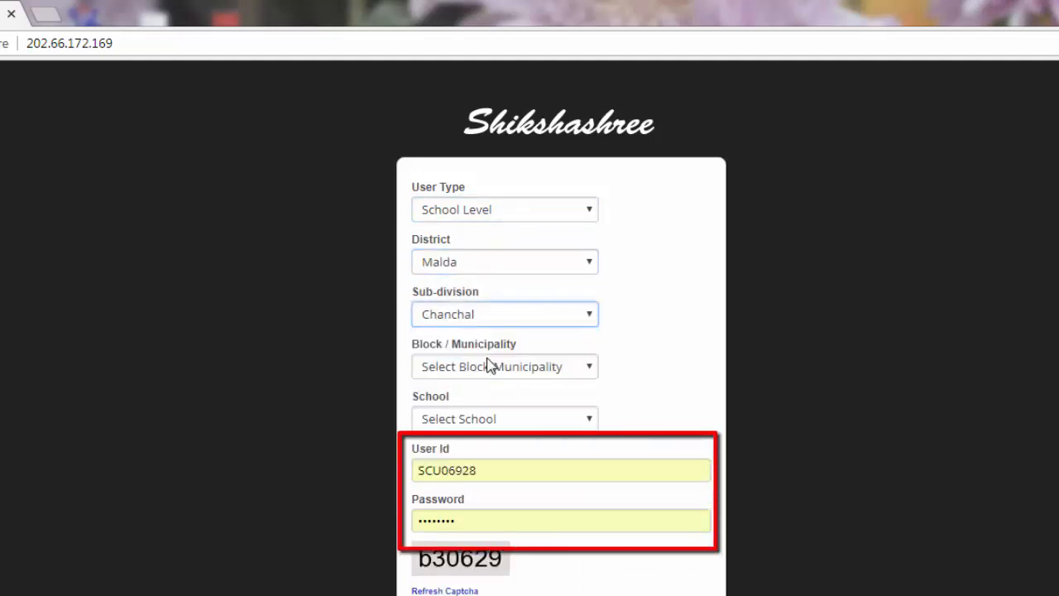
pyautogui.click(589, 374)
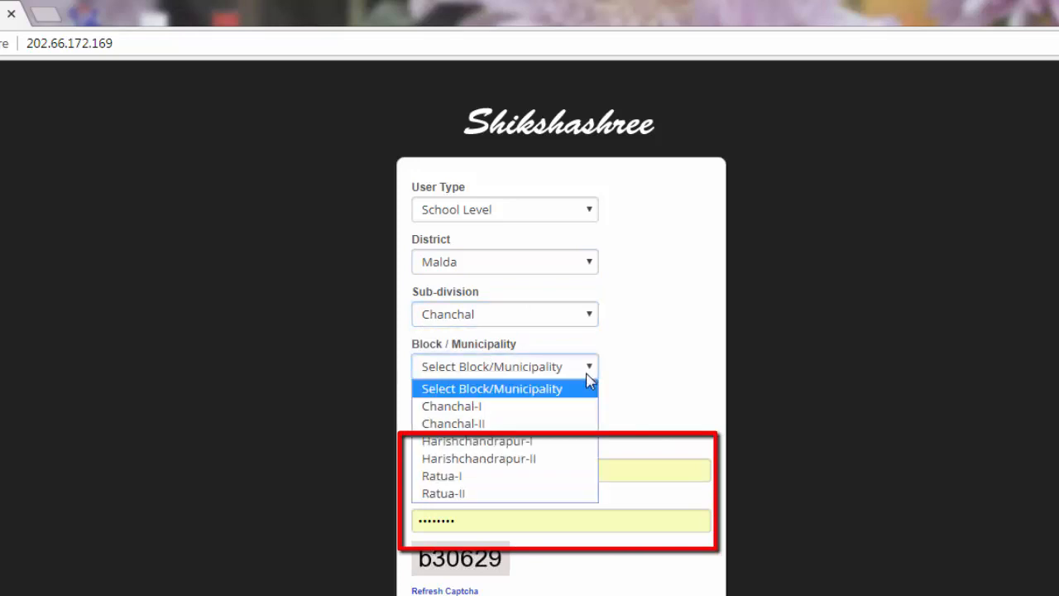
pyautogui.click(507, 493)
pyautogui.click(495, 428)
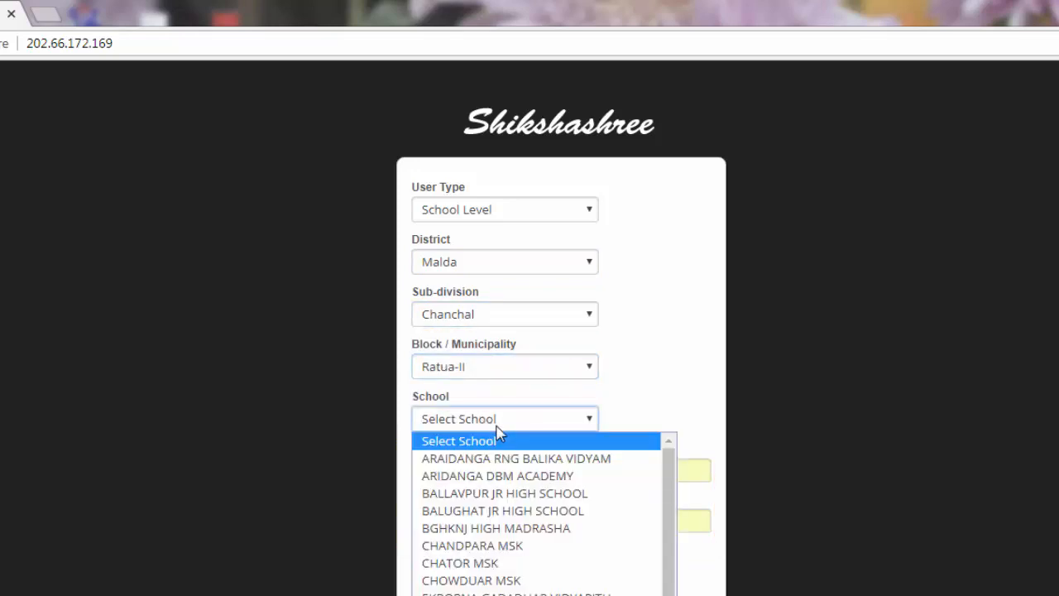
pyautogui.scroll(-2, 489, 426)
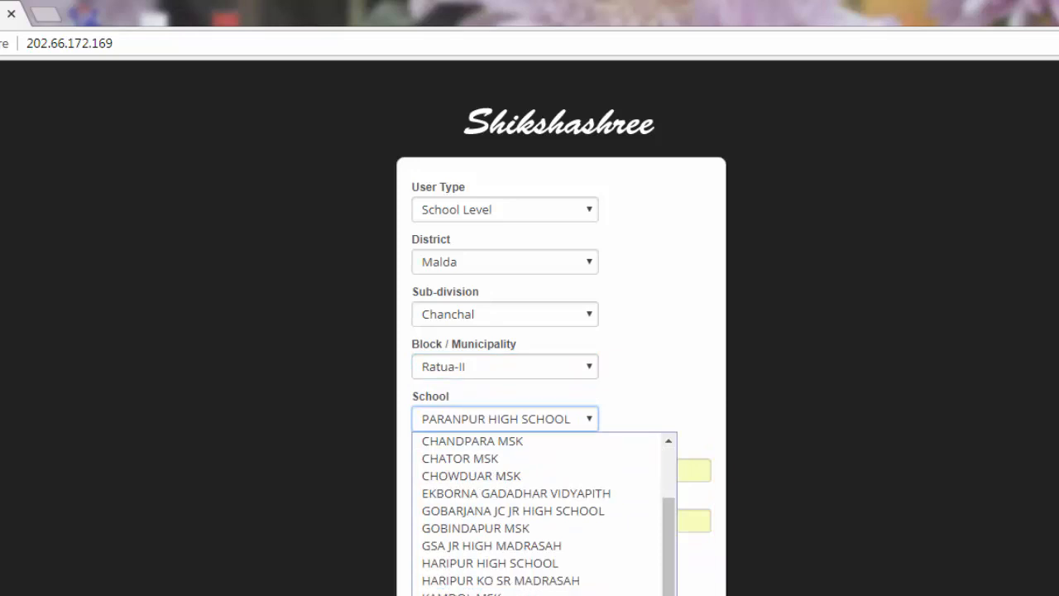
pyautogui.scroll(-3, 544, 513)
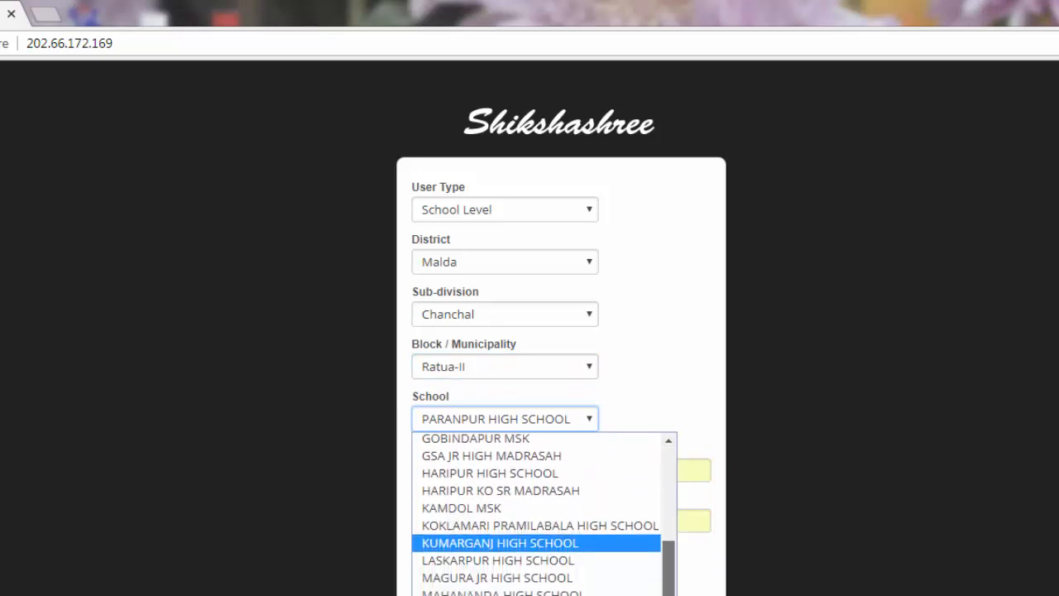
pyautogui.scroll(-3, 544, 513)
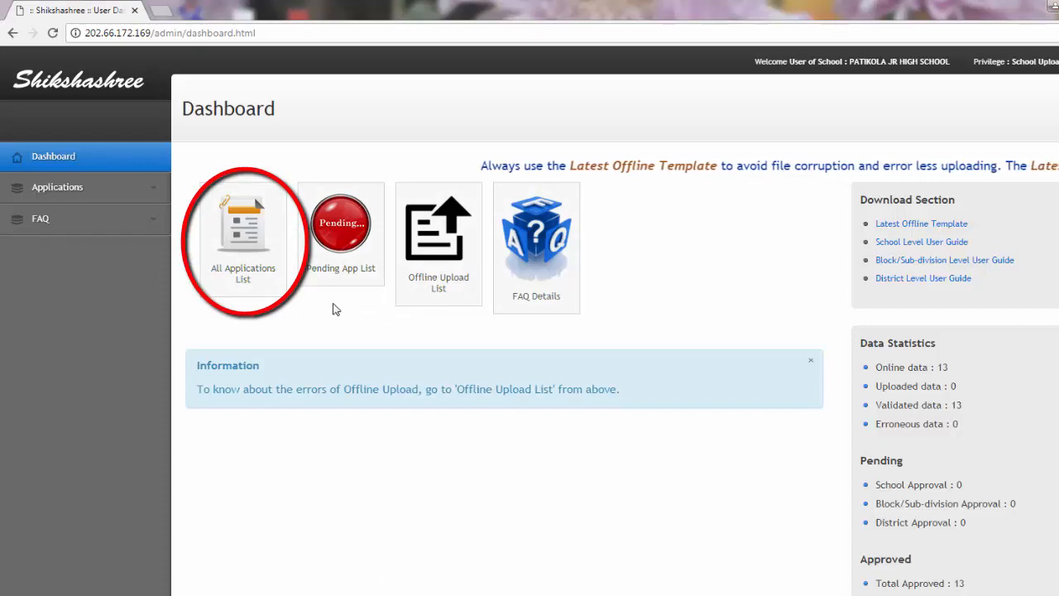
# - From the All Applications List, start a new Fresh Application form
pyautogui.click(229, 286)
pyautogui.scroll(-5, 529, 331)
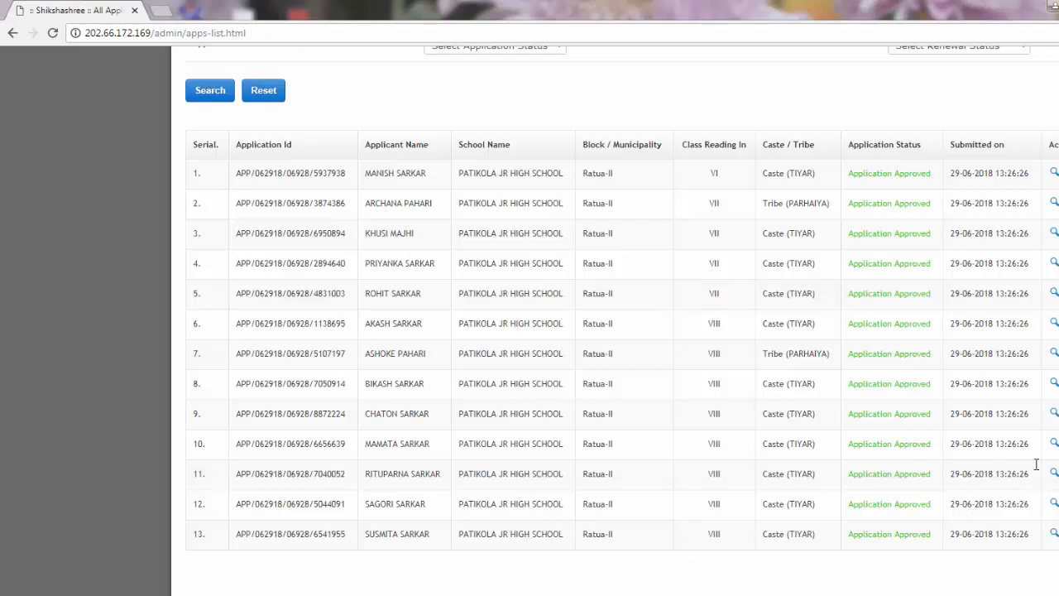
pyautogui.scroll(4, 252, 176)
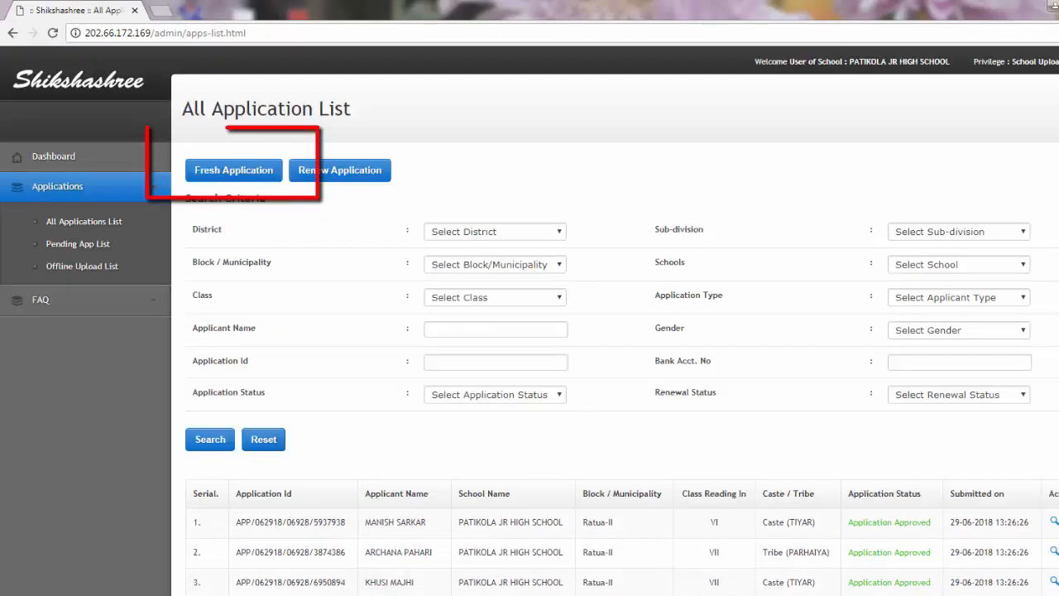
pyautogui.click(252, 176)
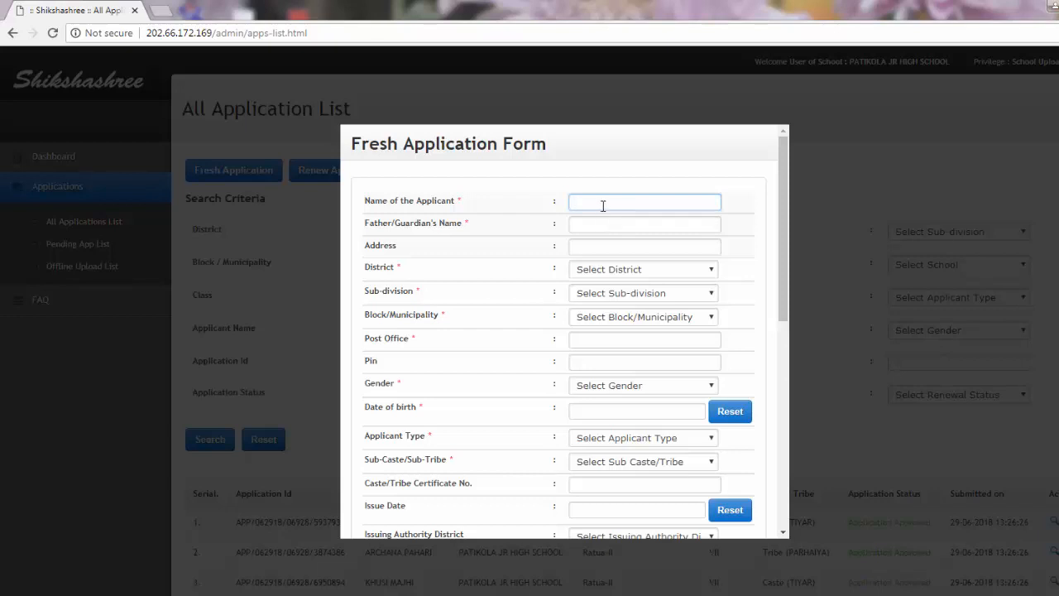
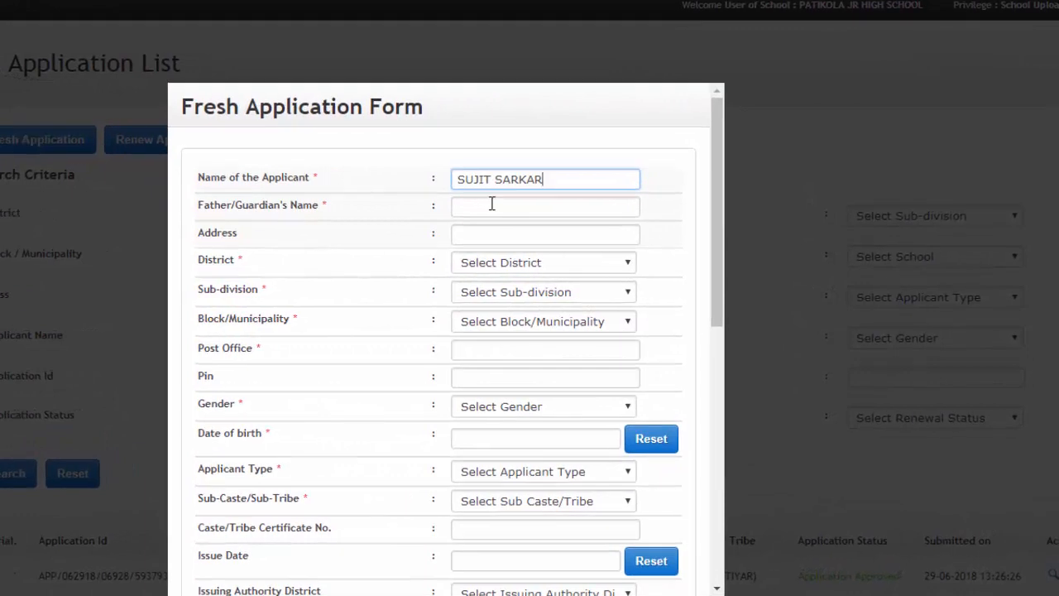
# - Enter the applicant's name, the guardian's name and the applicant's address
pyautogui.click(491, 204)
pyautogui.click(500, 237)
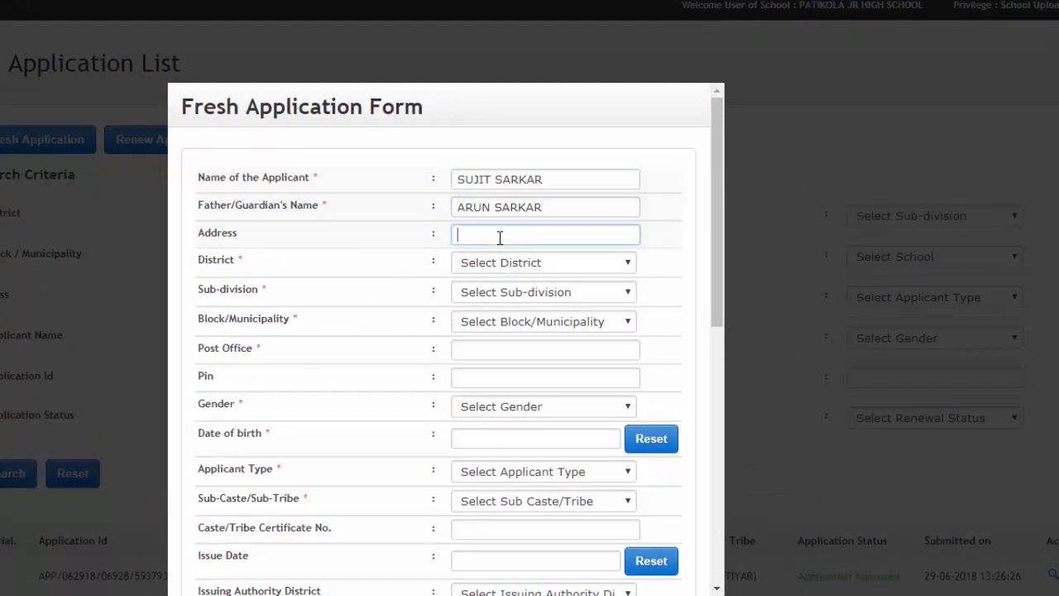
# - Set the applicant's district to Malda, sub-division Chanchal and block Ratua-II
pyautogui.click(505, 263)
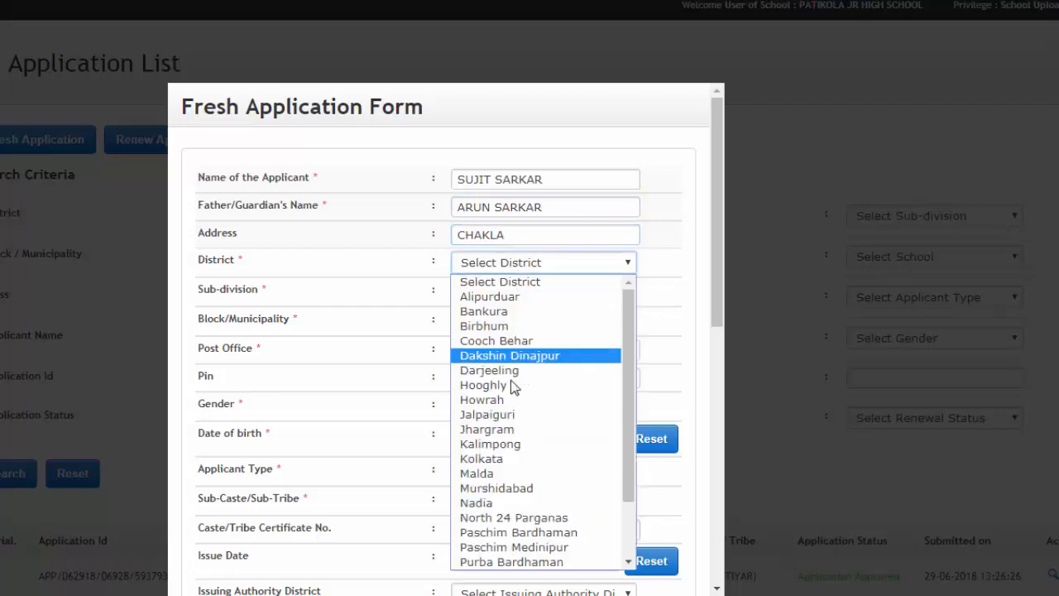
pyautogui.click(488, 472)
pyautogui.click(485, 292)
pyautogui.click(494, 324)
pyautogui.click(493, 322)
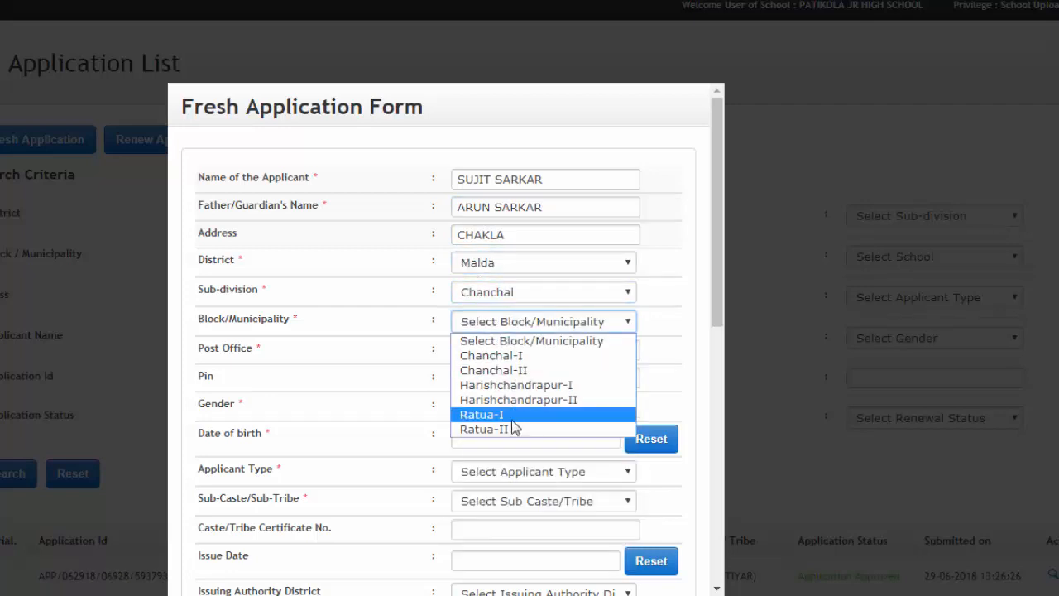
pyautogui.click(521, 428)
# - Fill in the applicant's post office and pin code
pyautogui.scroll(-1, 660, 296)
pyautogui.click(588, 265)
pyautogui.write('A')
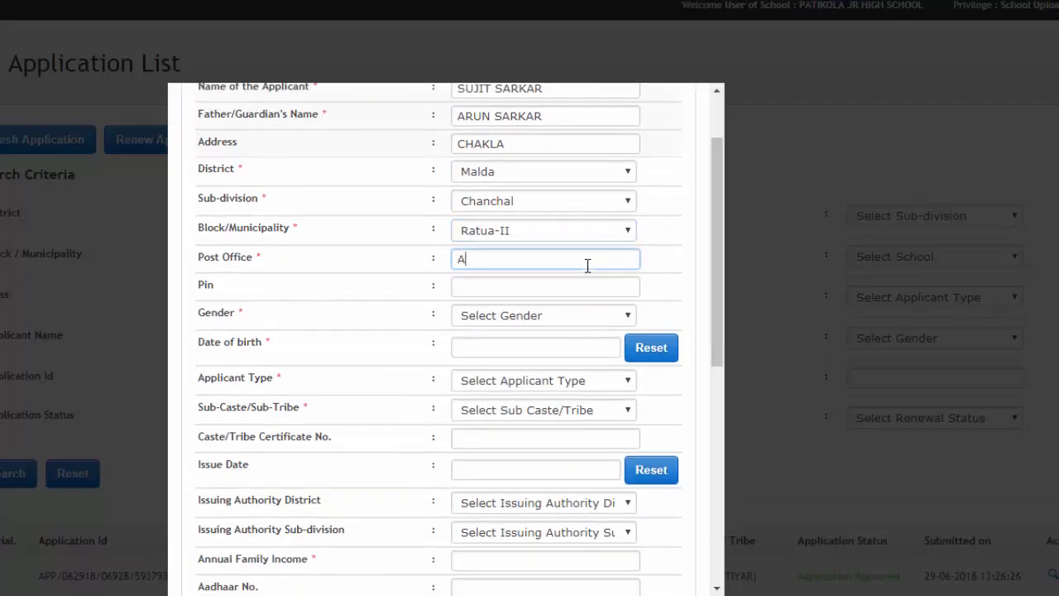
pyautogui.write('RAIDANGA')
pyautogui.click(566, 286)
pyautogui.write('7')
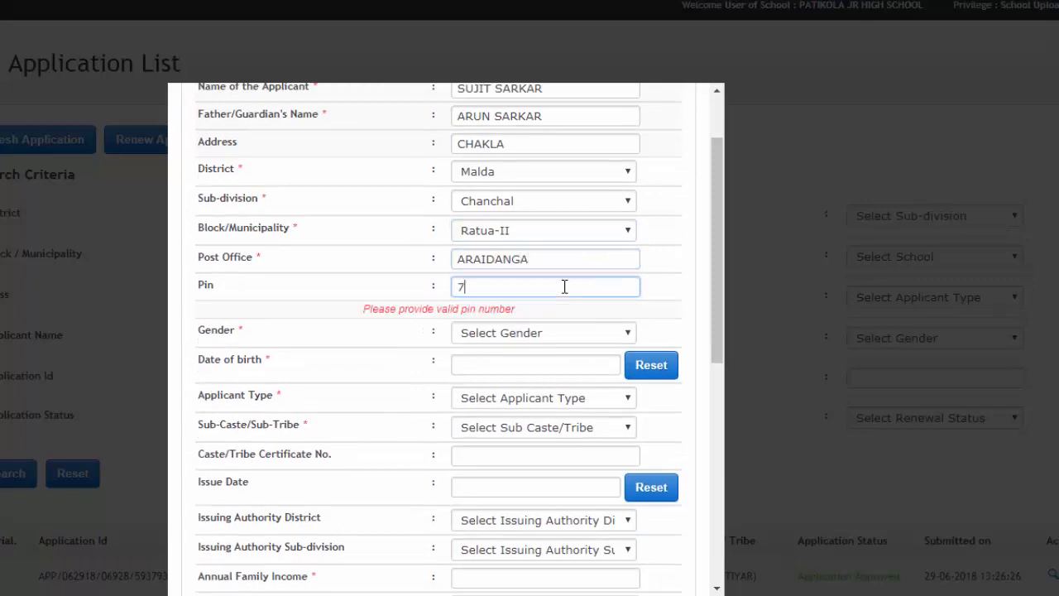
pyautogui.write('32204')
pyautogui.click(480, 315)
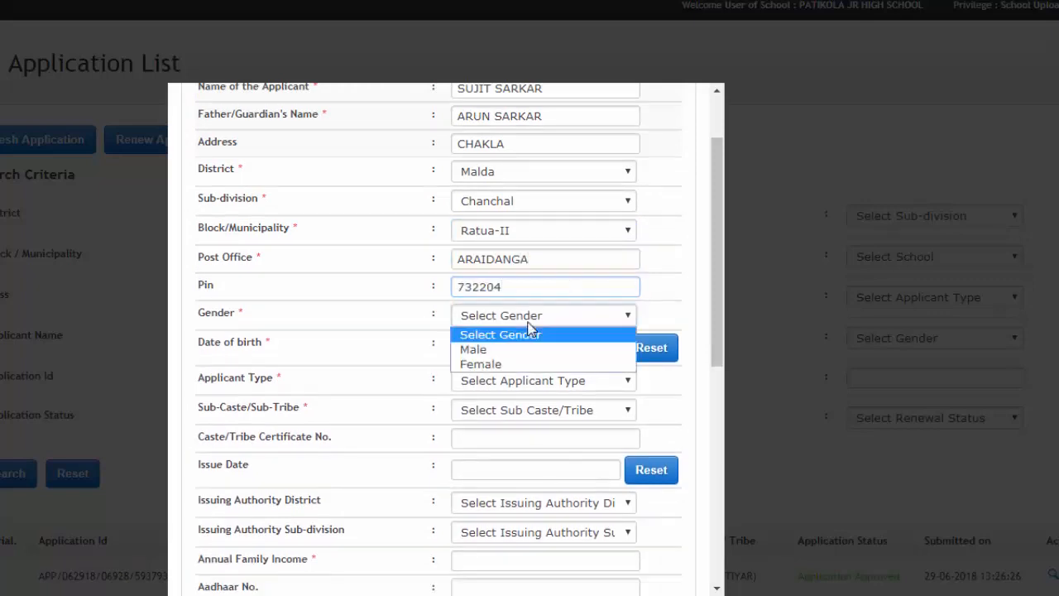
# - Set gender to Male and date of birth to 03-08-2007
pyautogui.click(517, 350)
pyautogui.click(527, 347)
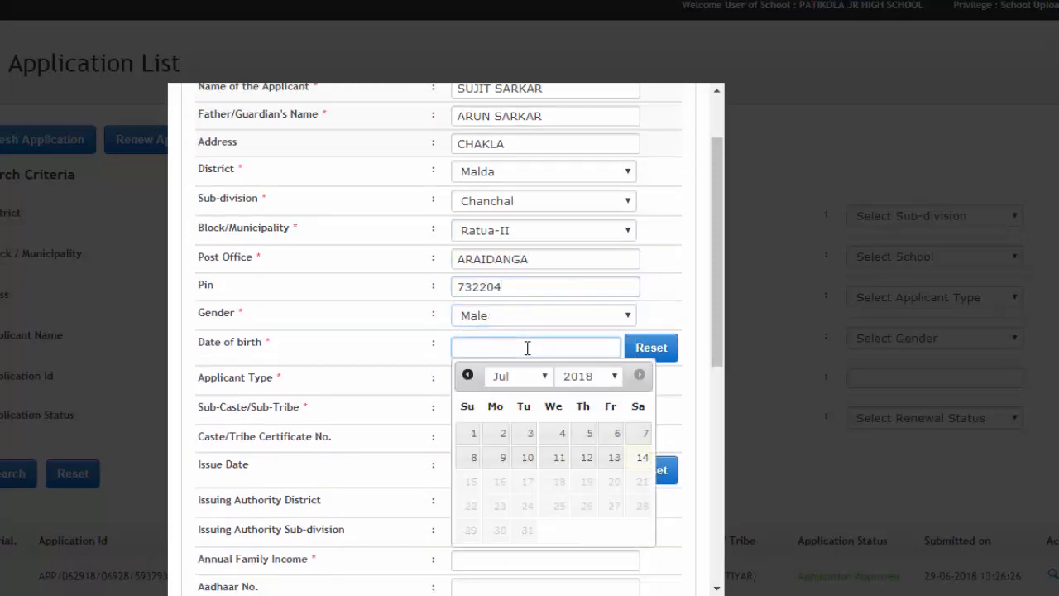
pyautogui.click(620, 376)
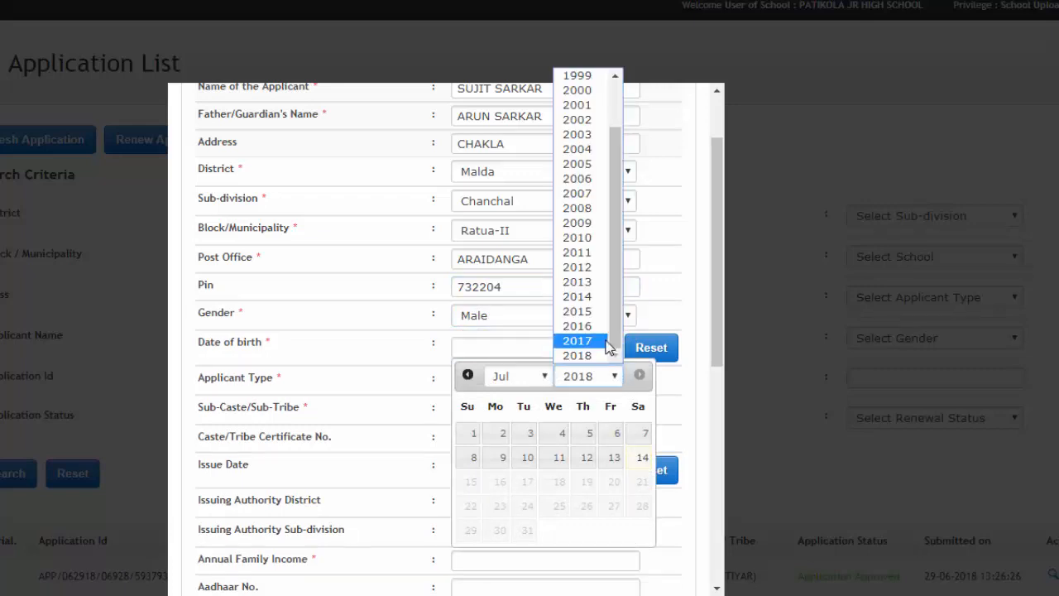
pyautogui.click(579, 160)
pyautogui.click(546, 377)
pyautogui.click(538, 425)
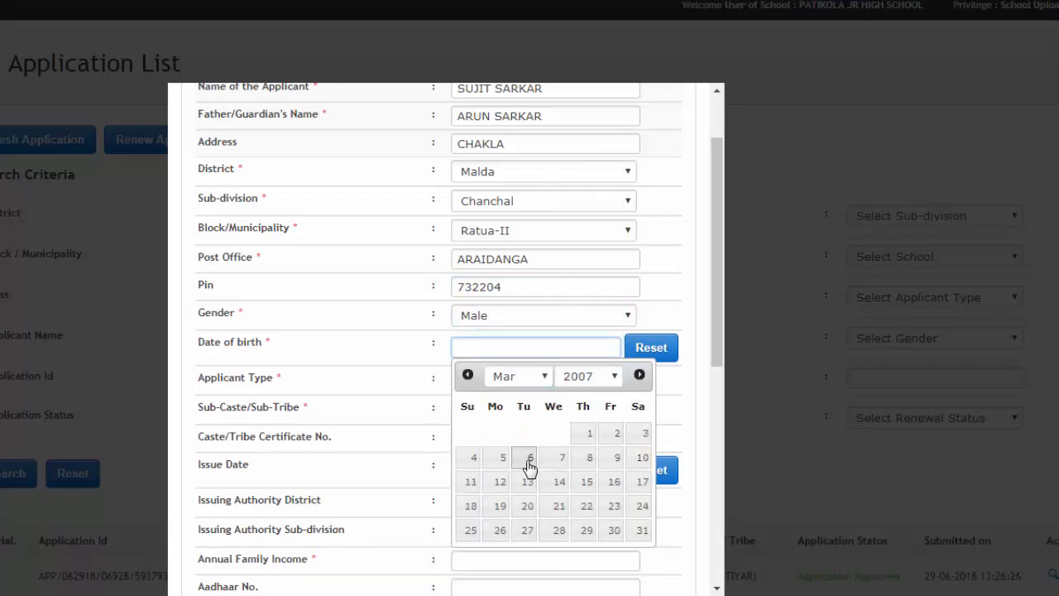
pyautogui.click(546, 379)
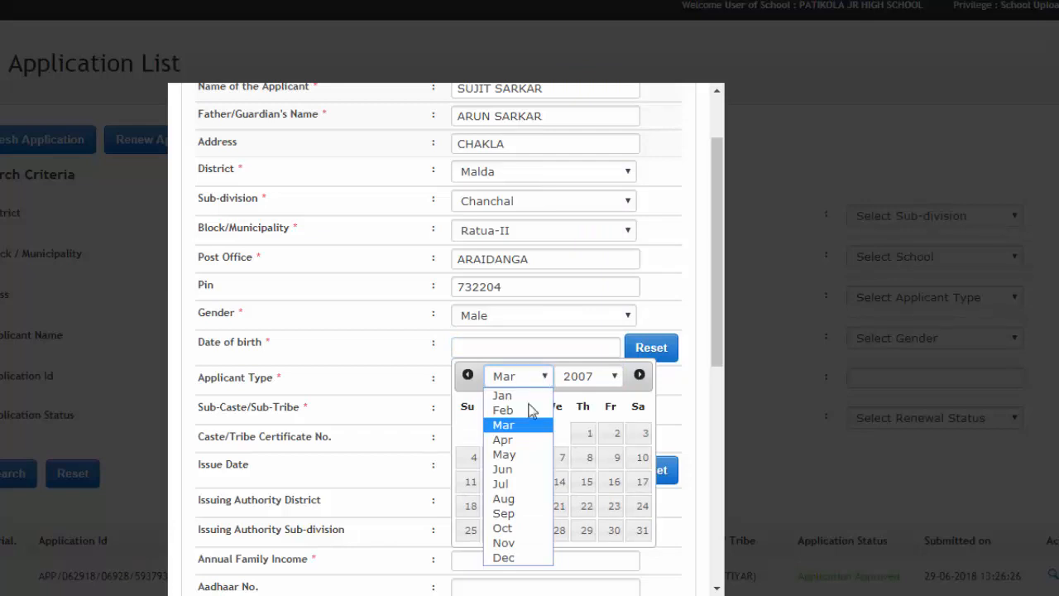
pyautogui.click(496, 498)
pyautogui.click(613, 439)
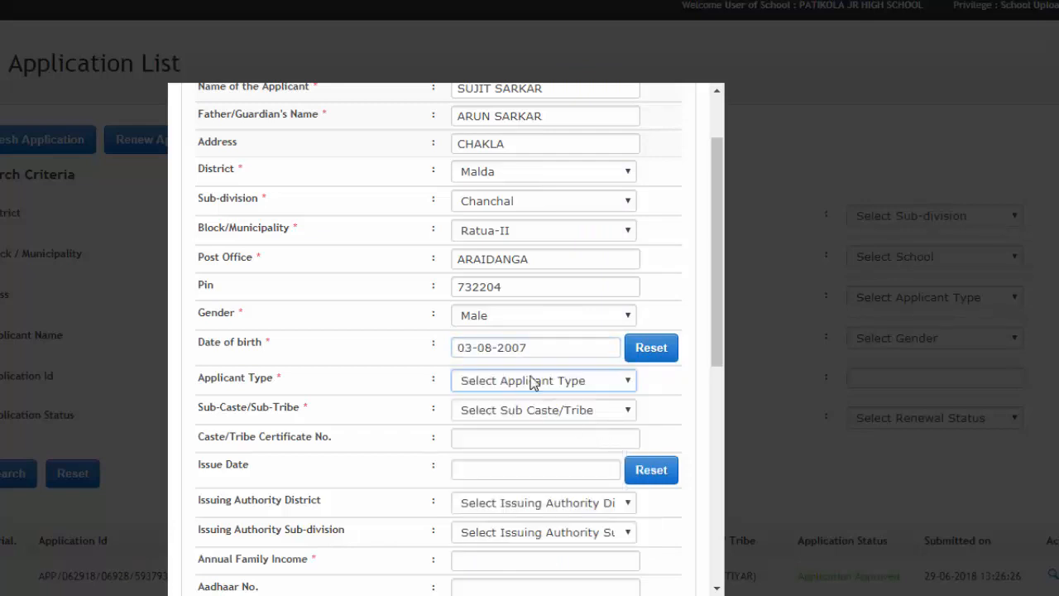
# - Set applicant type Caste, sub-caste TIYAR, and annual family income 40000
pyautogui.click(505, 381)
pyautogui.click(521, 415)
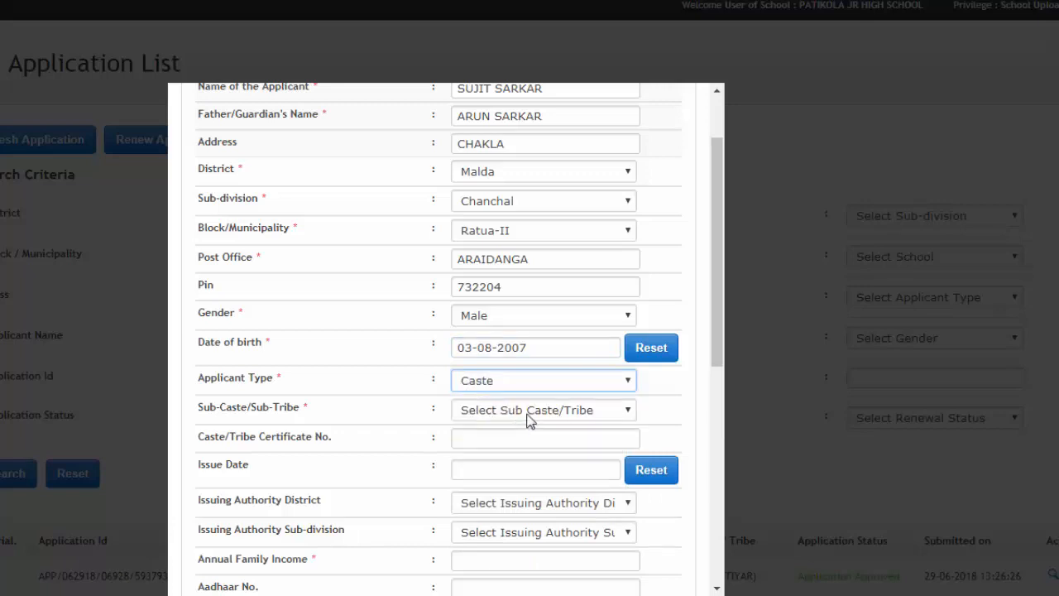
pyautogui.click(529, 414)
pyautogui.scroll(-15, 524, 389)
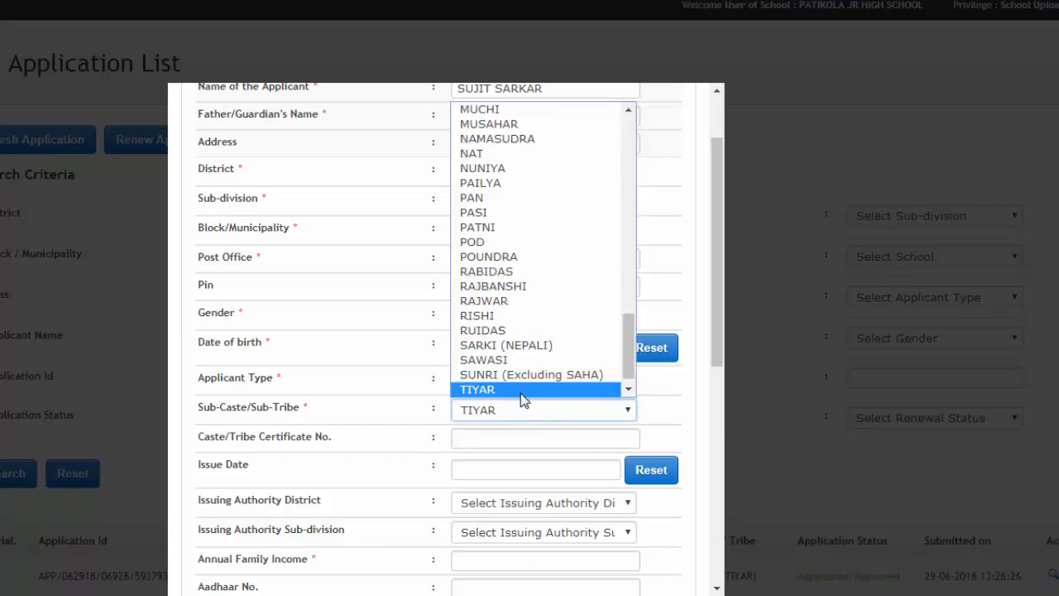
pyautogui.click(525, 390)
pyautogui.scroll(-2, 496, 422)
pyautogui.click(471, 434)
pyautogui.write('40000')
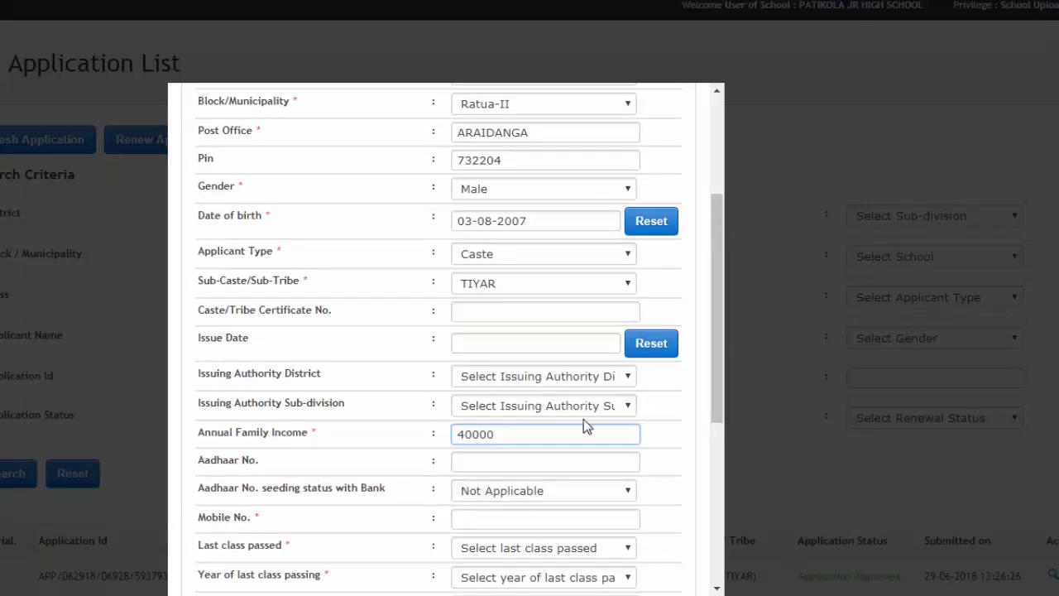
pyautogui.moveTo(716, 379); pyautogui.dragTo(716, 445)
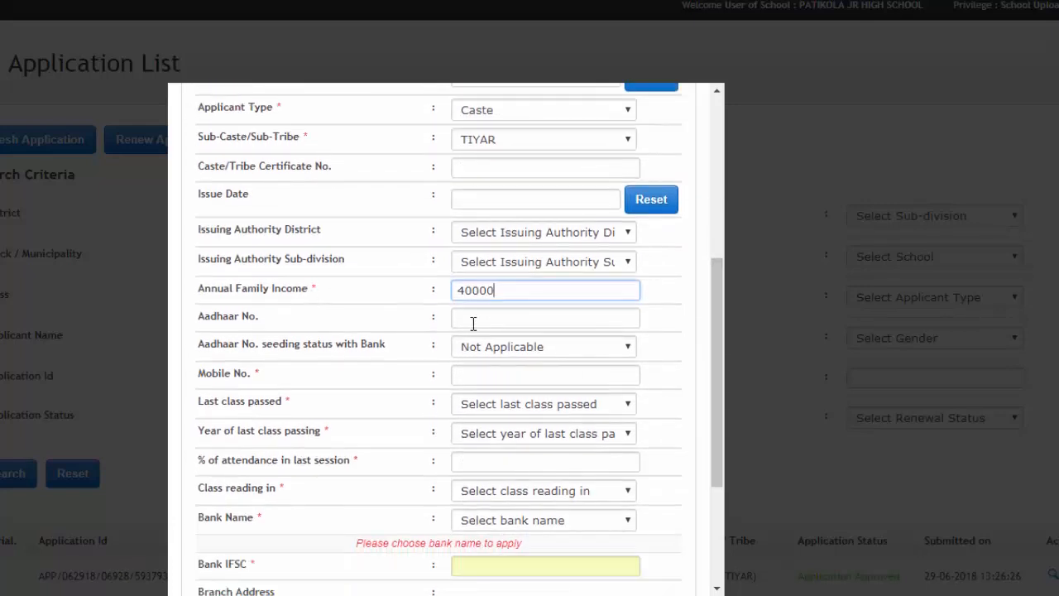
# - Enter the Aadhaar number, mark it as bank-seeded, and enter the mobile number
pyautogui.click(490, 328)
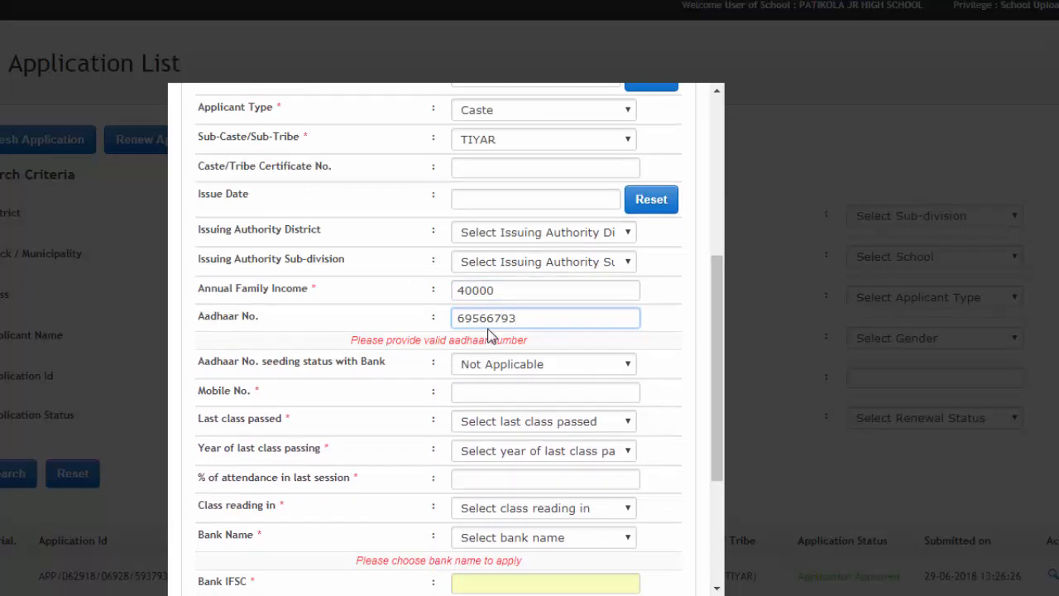
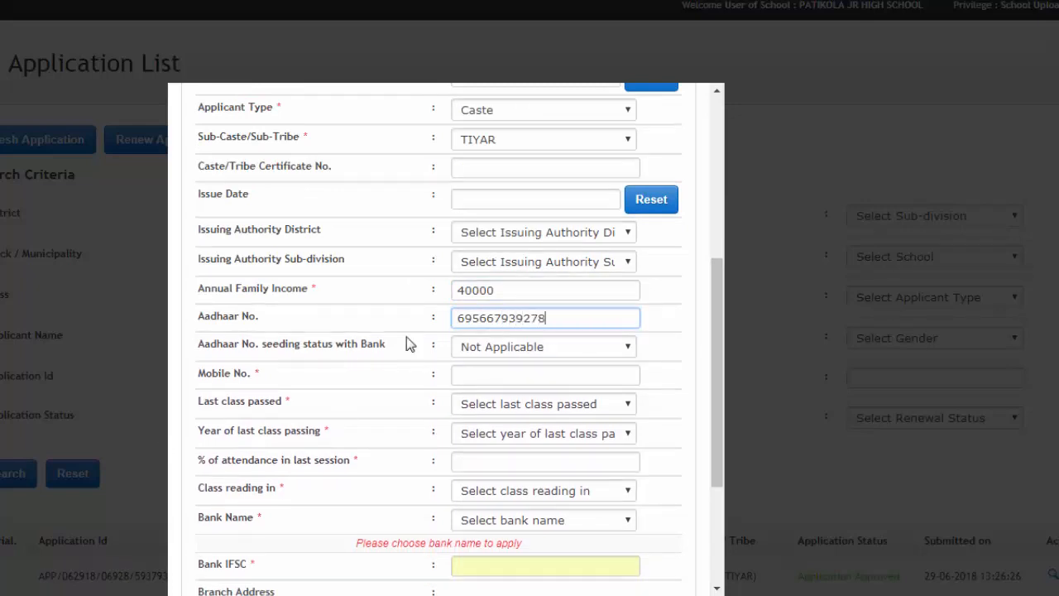
pyautogui.click(504, 352)
pyautogui.click(508, 379)
pyautogui.click(466, 377)
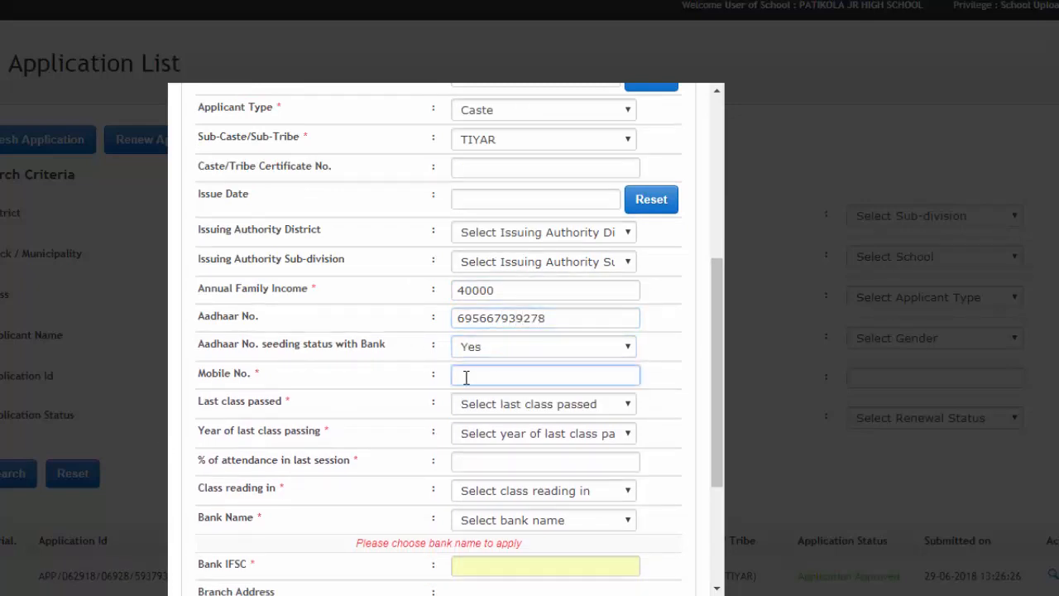
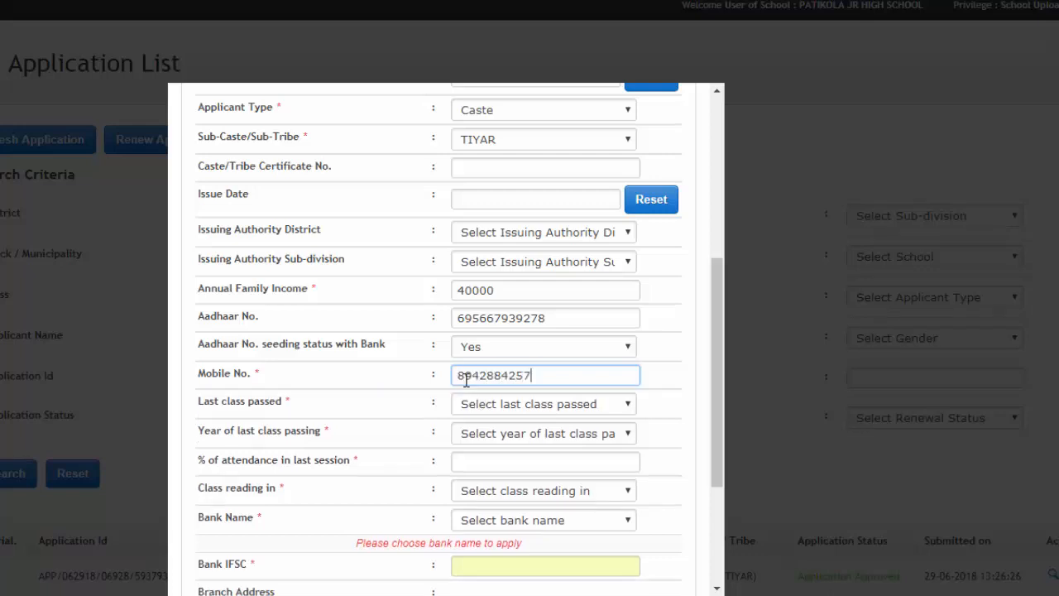
# - Choose the class details, bank STATE BANK OF INDIA, and enter the branch IFSC
pyautogui.click(544, 404)
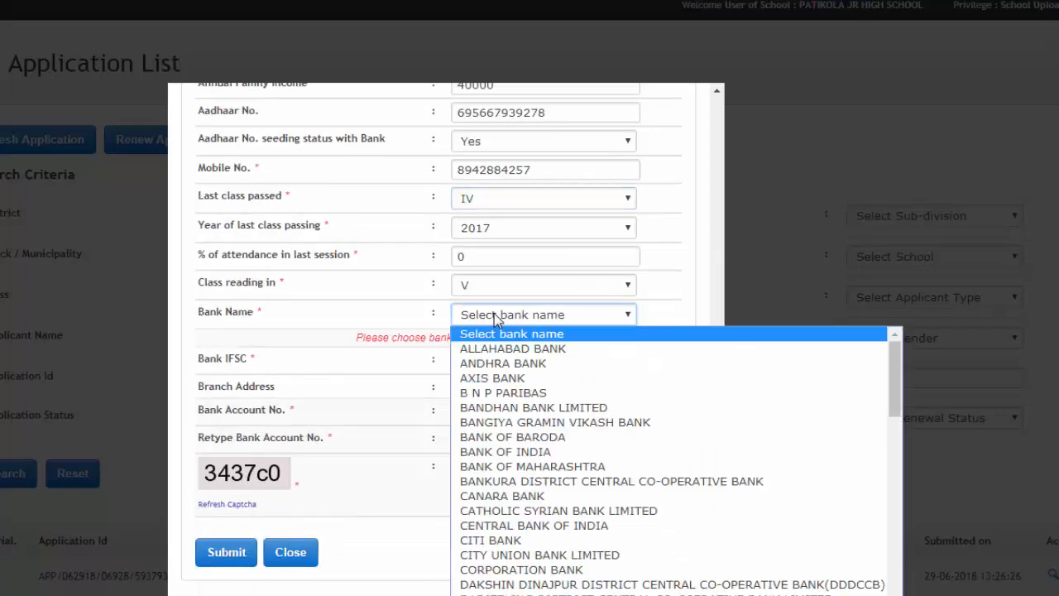
pyautogui.press('s')
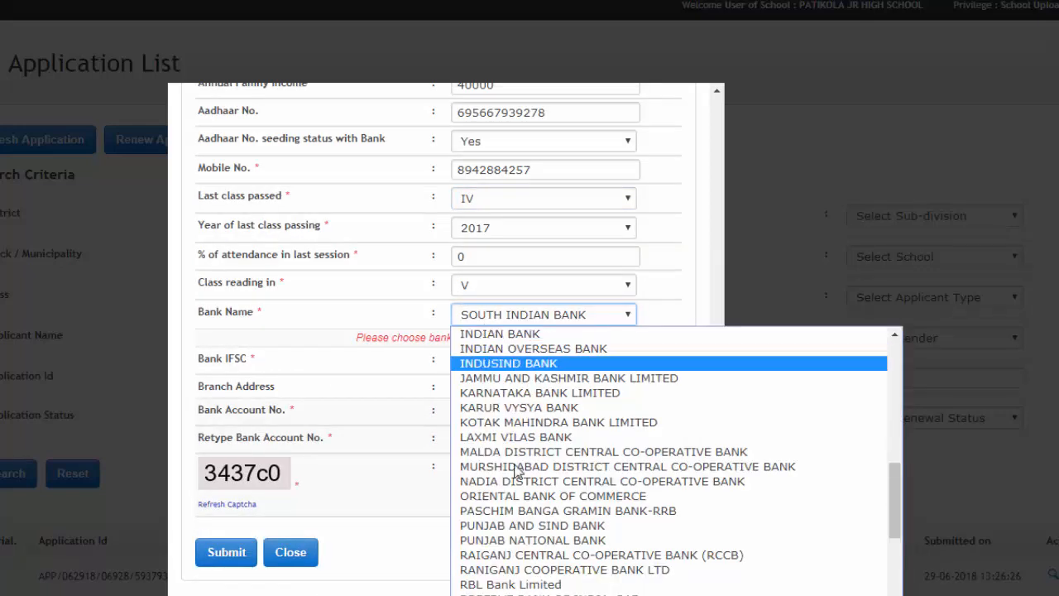
pyautogui.moveTo(895, 520); pyautogui.dragTo(896, 536)
pyautogui.click(506, 594)
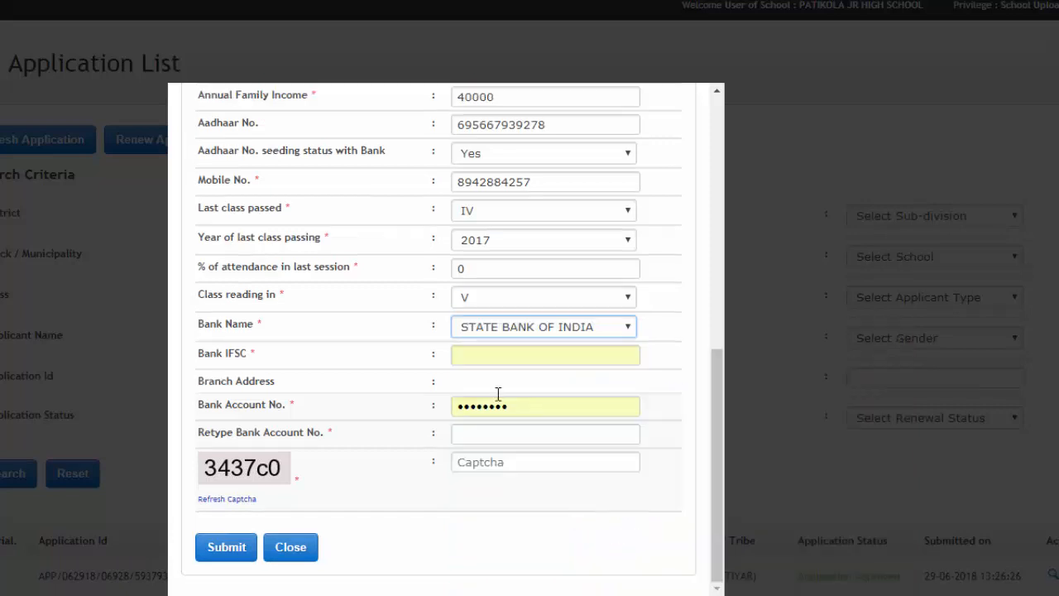
pyautogui.click(504, 361)
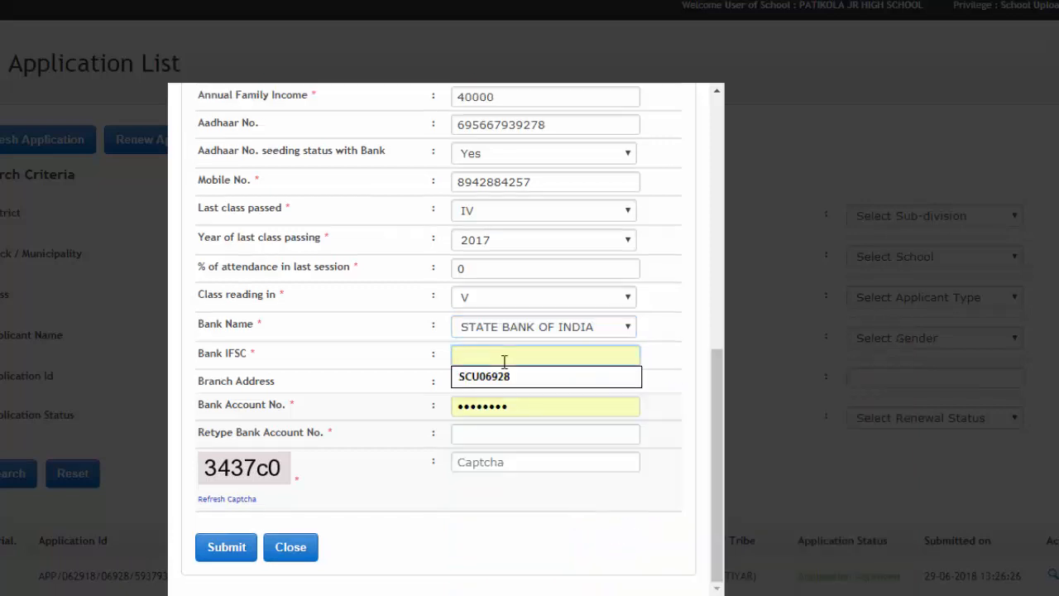
pyautogui.write('SBIN0018')
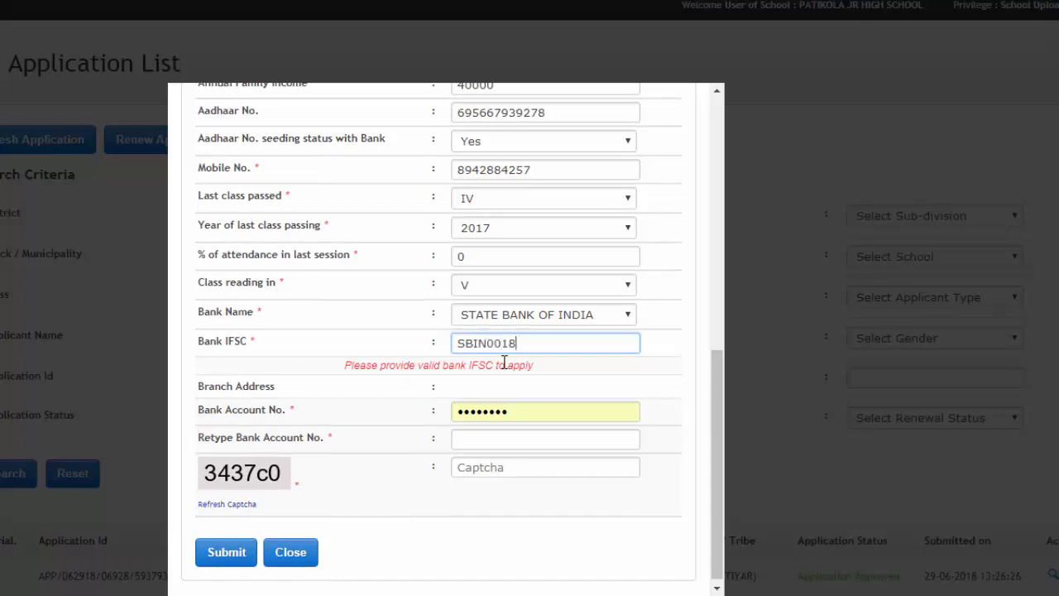
pyautogui.write('681')
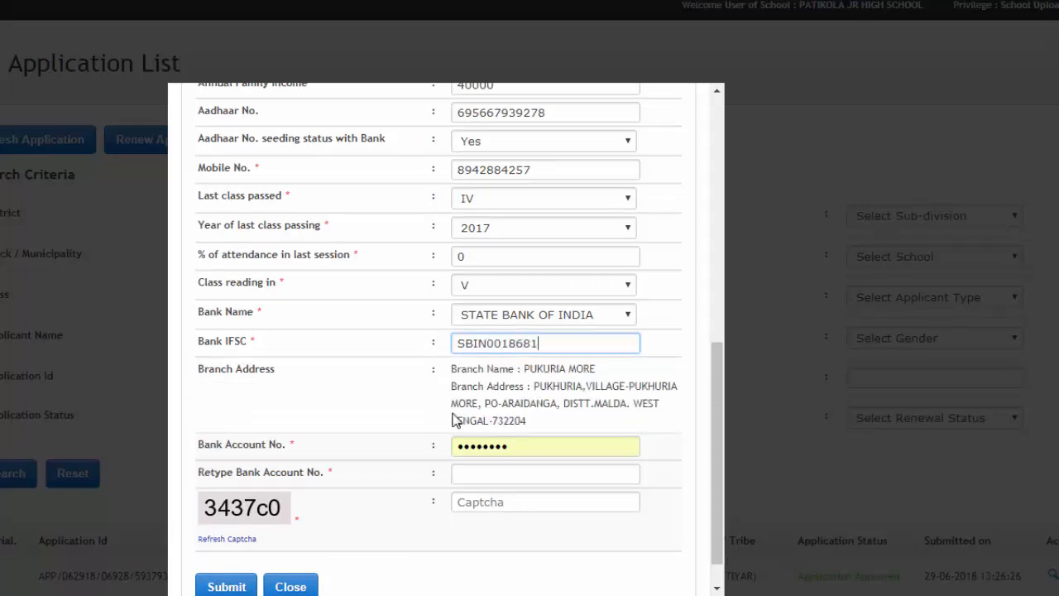
pyautogui.click(497, 474)
# - Enter and confirm the bank account number, fill the captcha, and submit the form
pyautogui.moveTo(539, 445); pyautogui.dragTo(384, 461)
pyautogui.press('BackSpace')
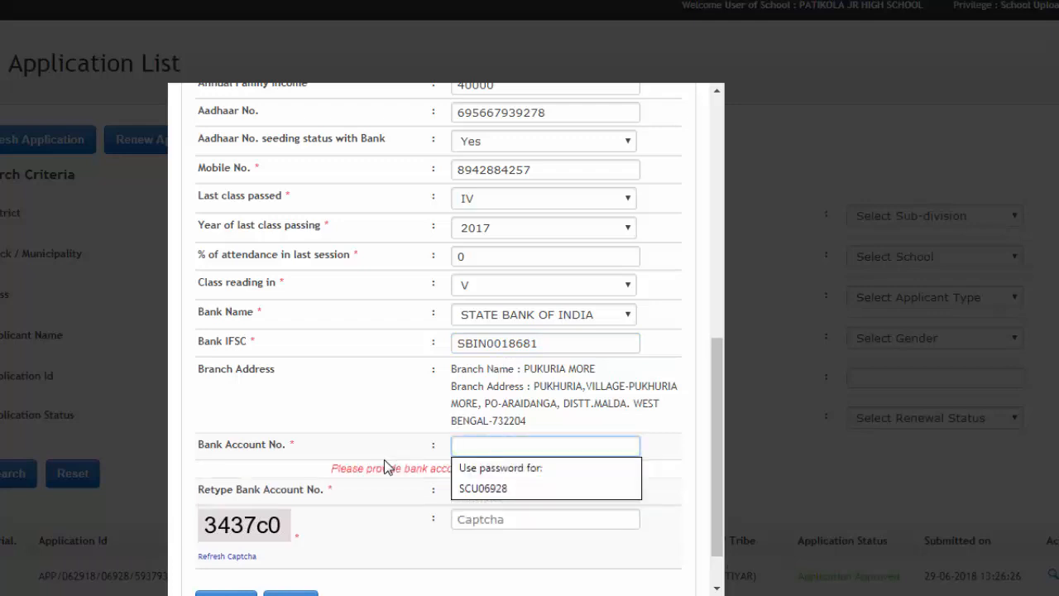
pyautogui.write('••••')
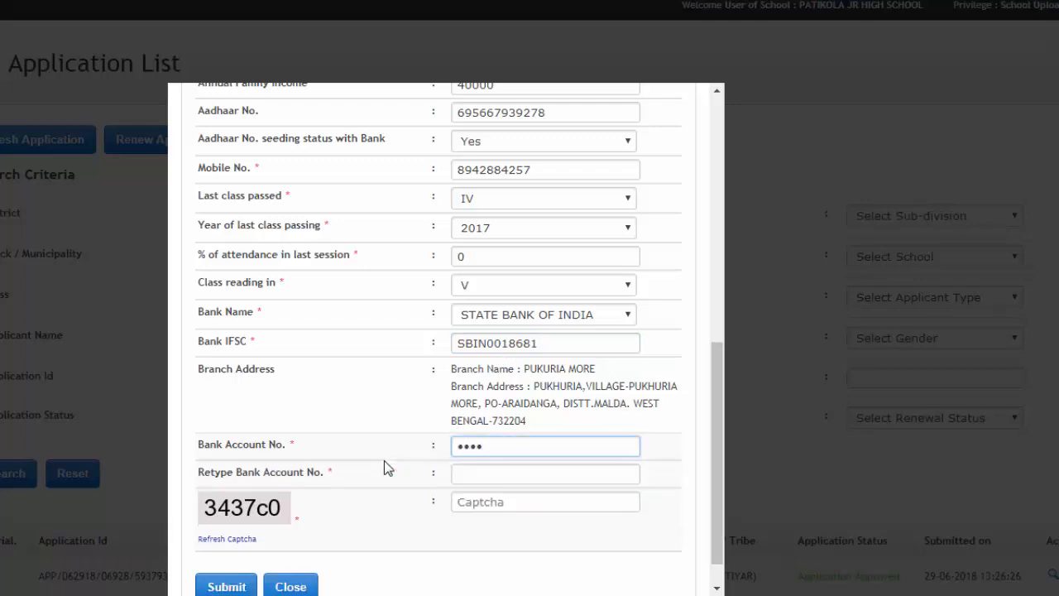
pyautogui.write('•••••••')
pyautogui.click(505, 474)
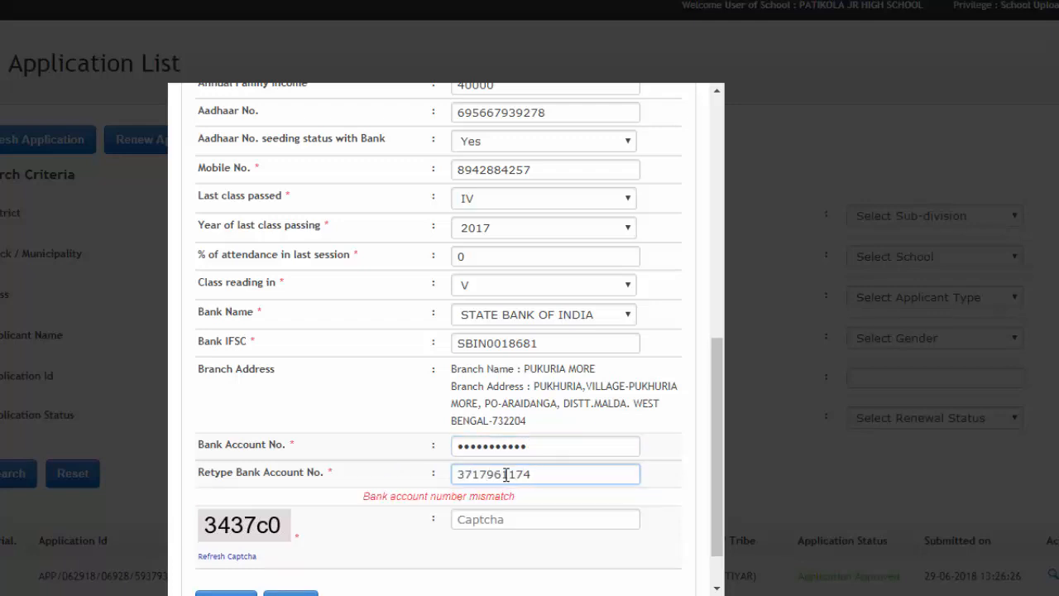
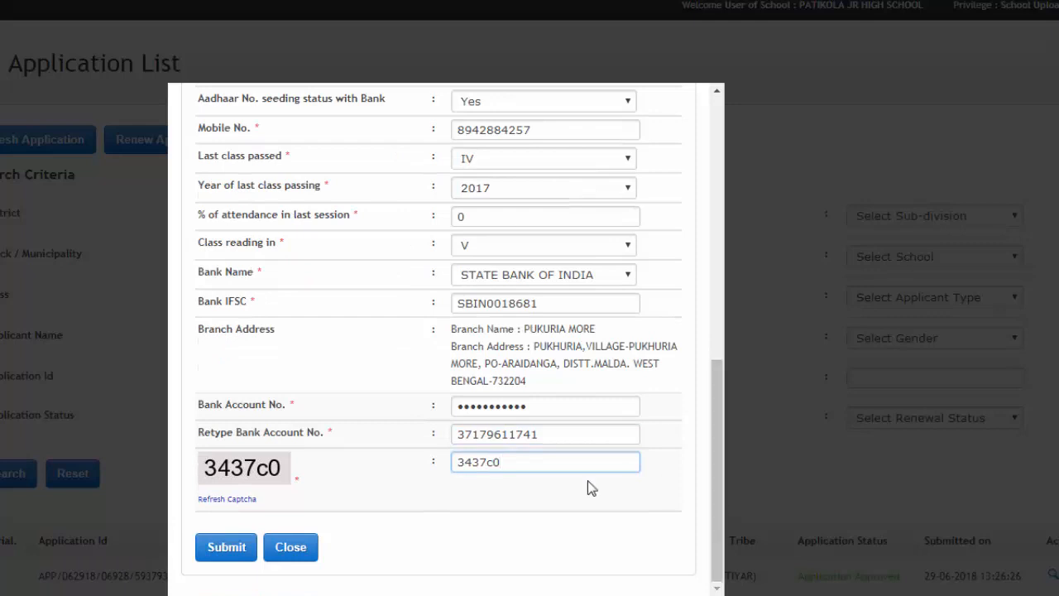
pyautogui.click(240, 551)
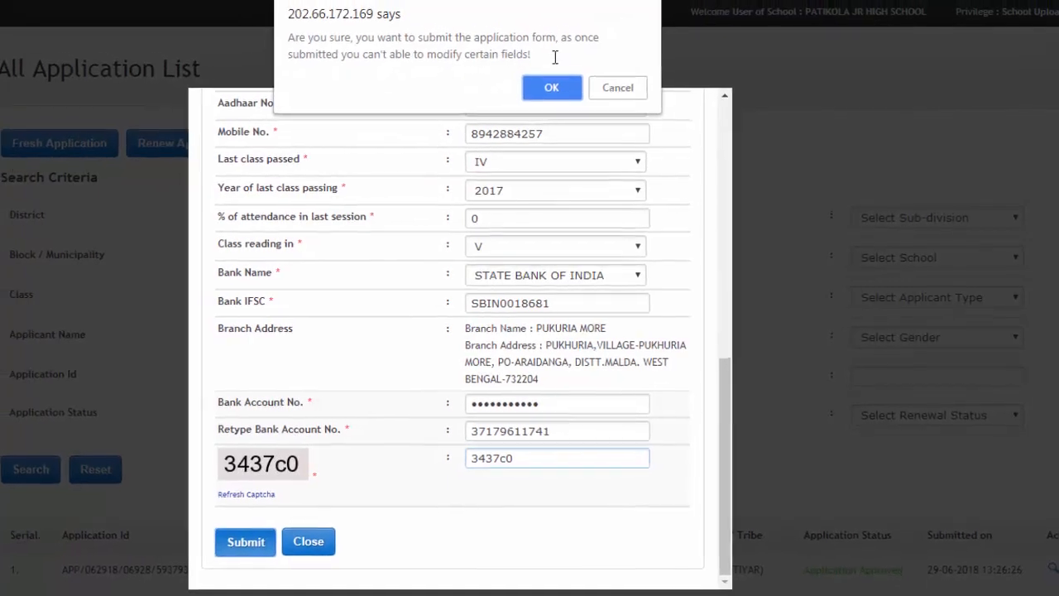
# - Confirm the submission, dismiss the save-password offer, review the list, and log out
pyautogui.click(556, 92)
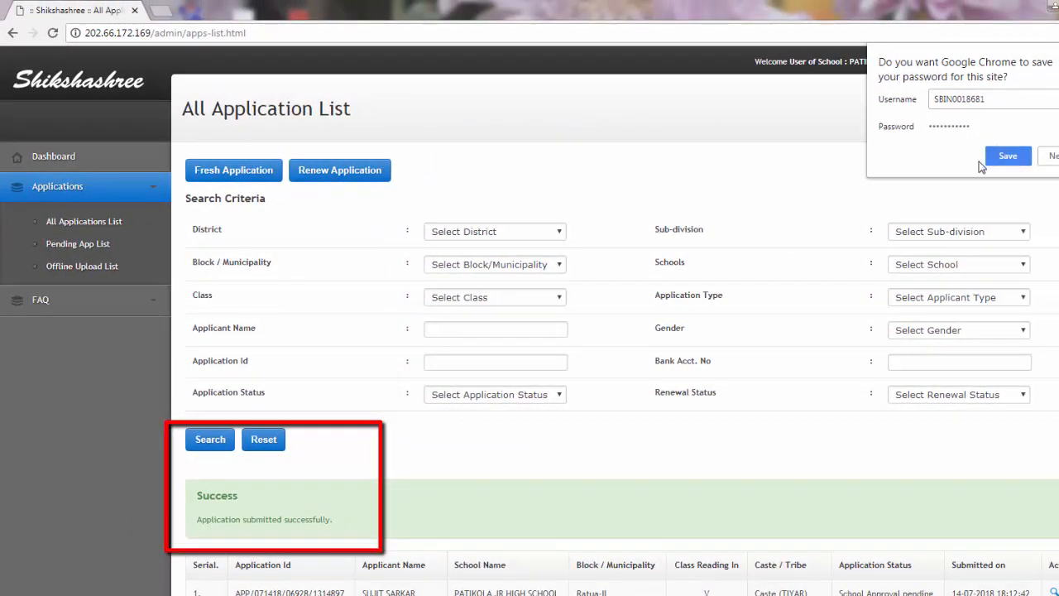
pyautogui.click(816, 214)
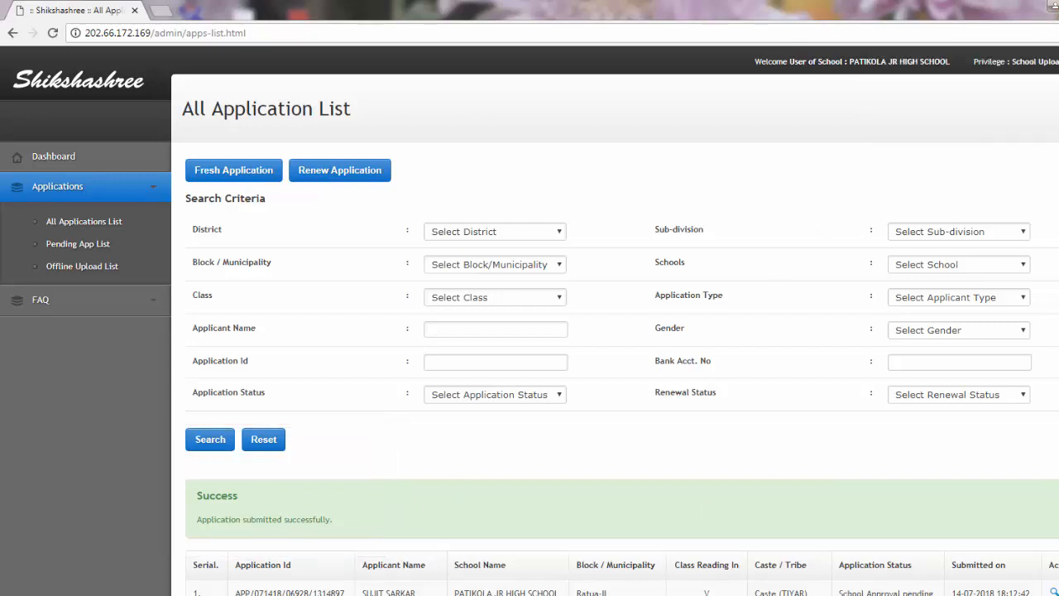
pyautogui.scroll(-1, 819, 434)
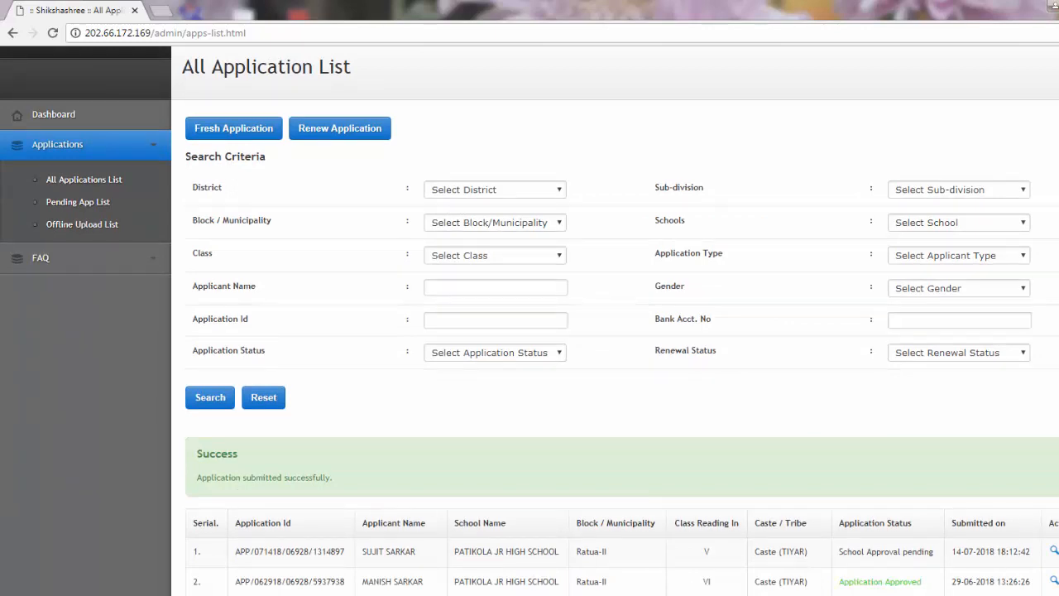
pyautogui.scroll(-1, 910, 490)
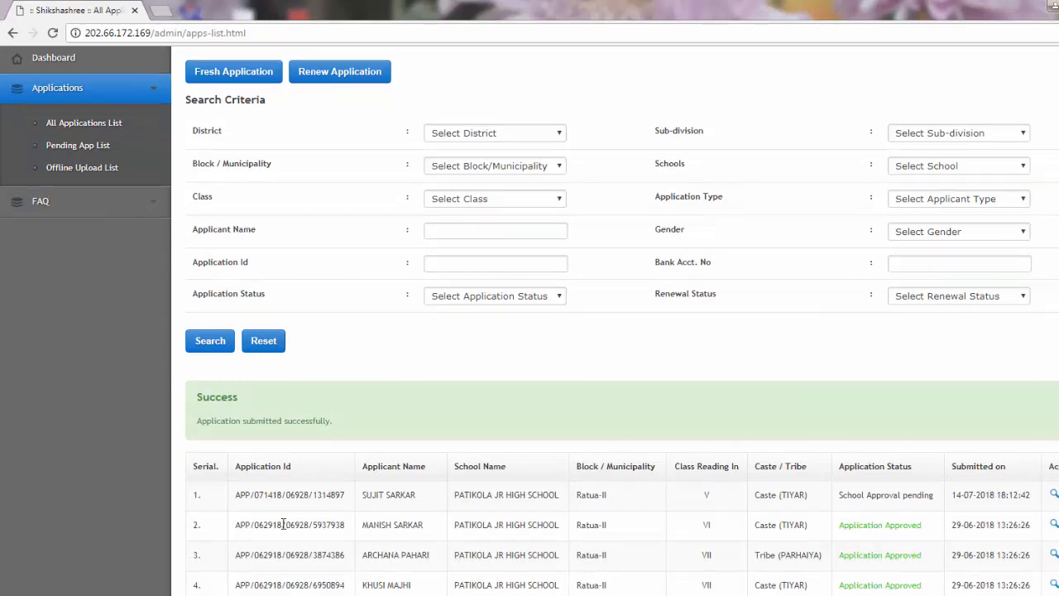
pyautogui.scroll(2, 283, 523)
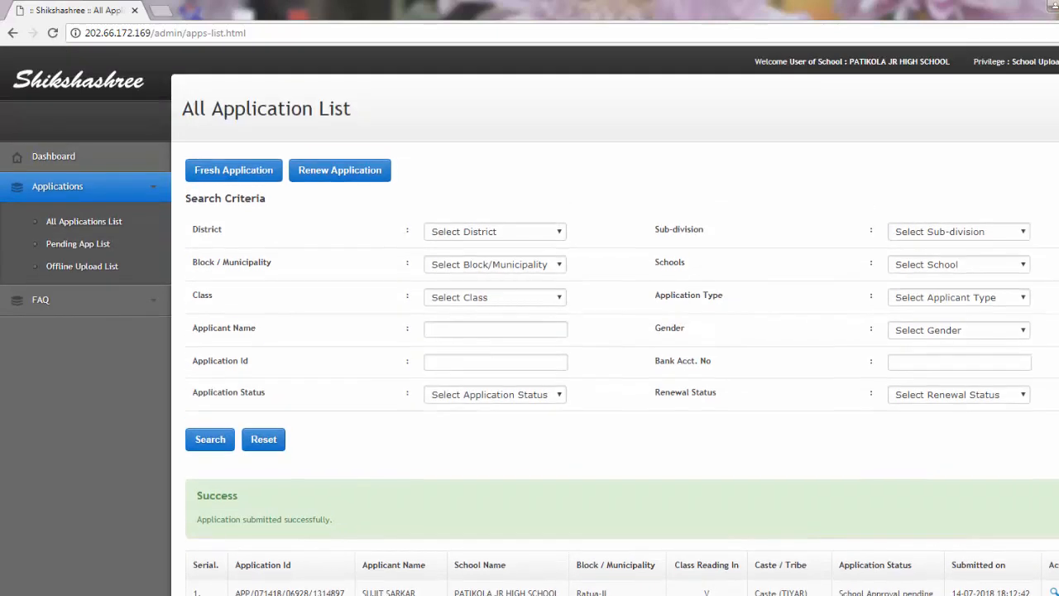
pyautogui.click(1058, 62)
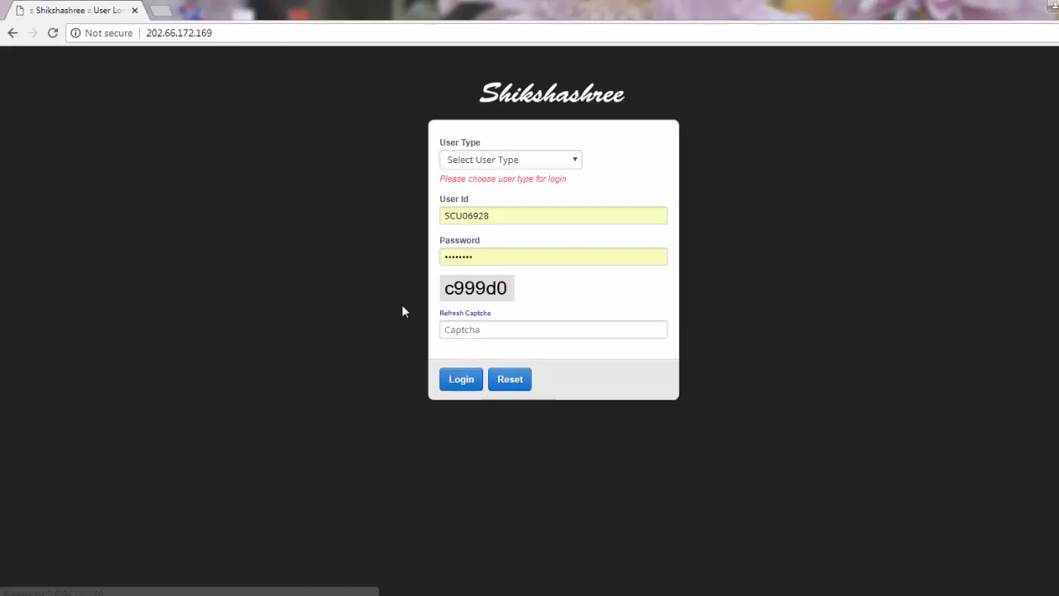
# - Log back in as a School Level user for Malda with the password and captcha
pyautogui.click(500, 166)
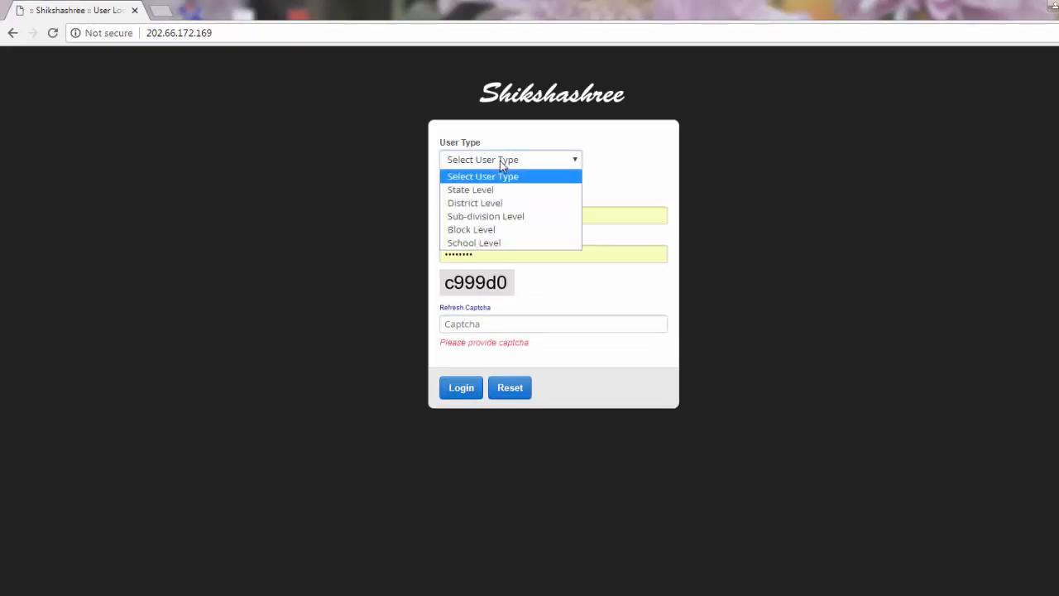
pyautogui.click(512, 243)
pyautogui.click(497, 202)
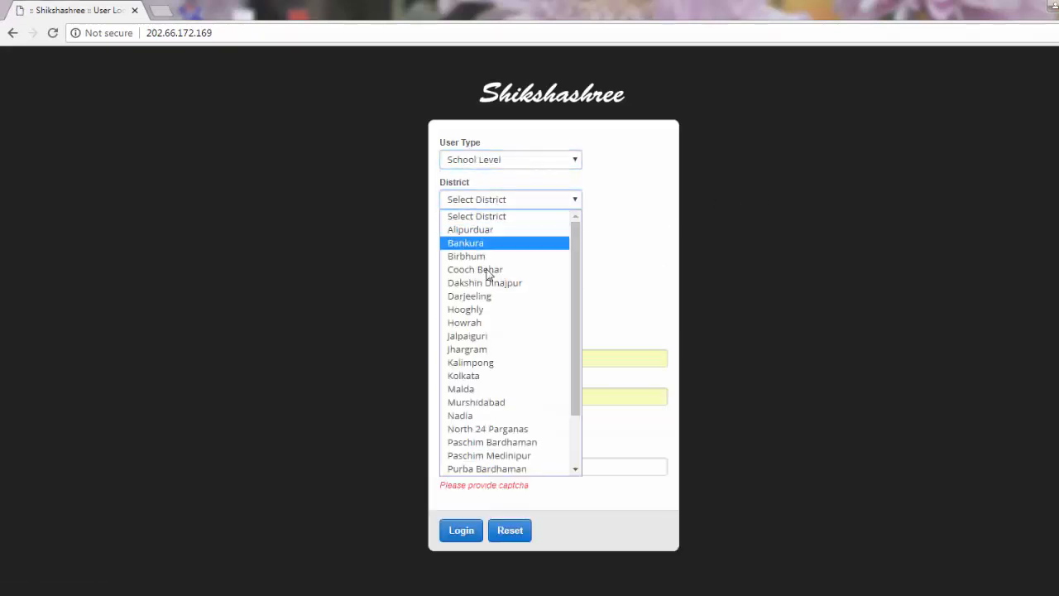
pyautogui.click(478, 390)
pyautogui.doubleClick(494, 396)
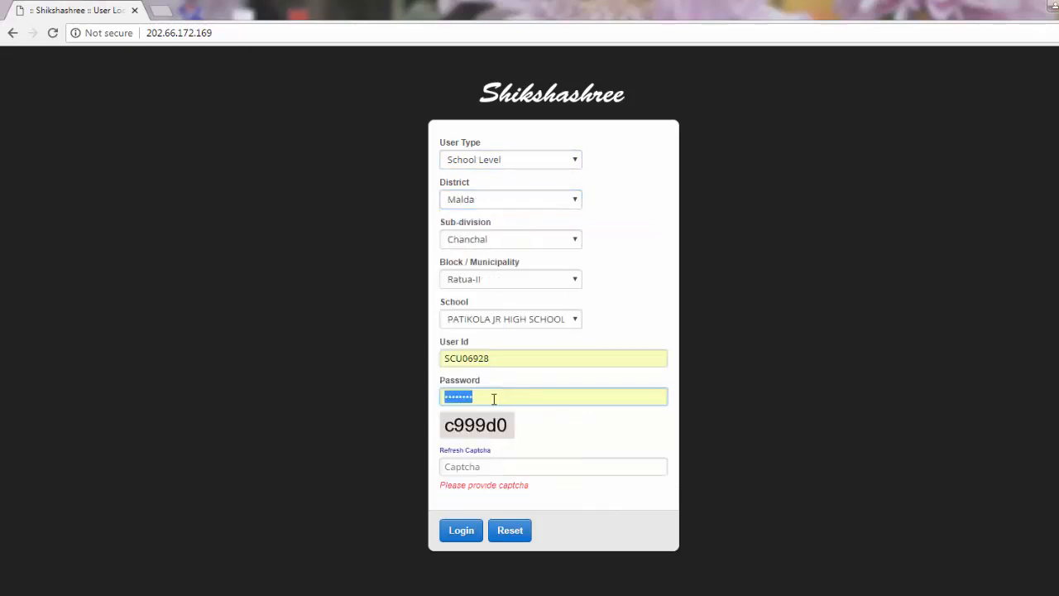
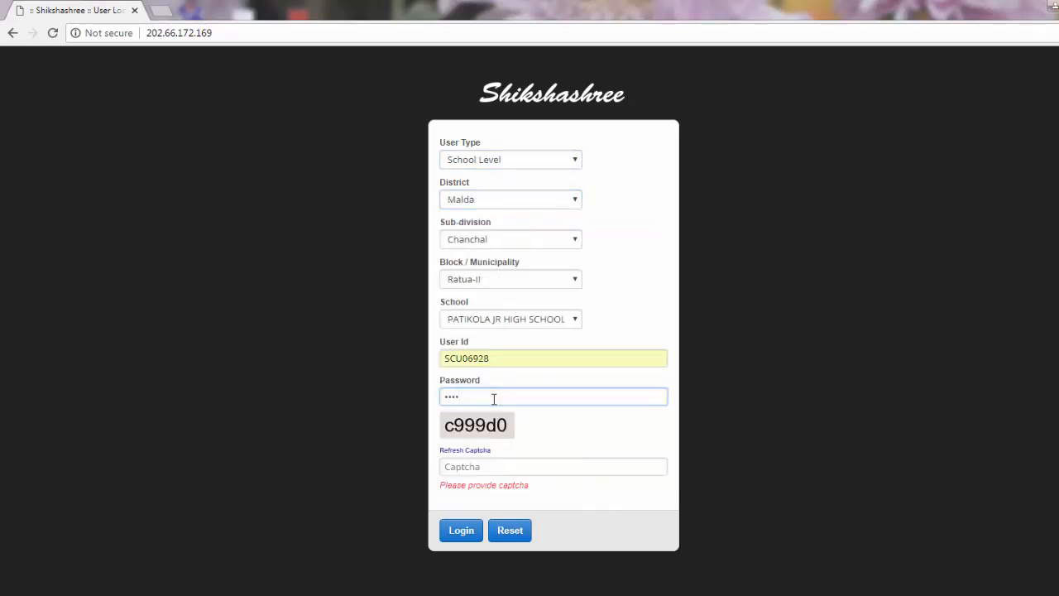
pyautogui.click(480, 467)
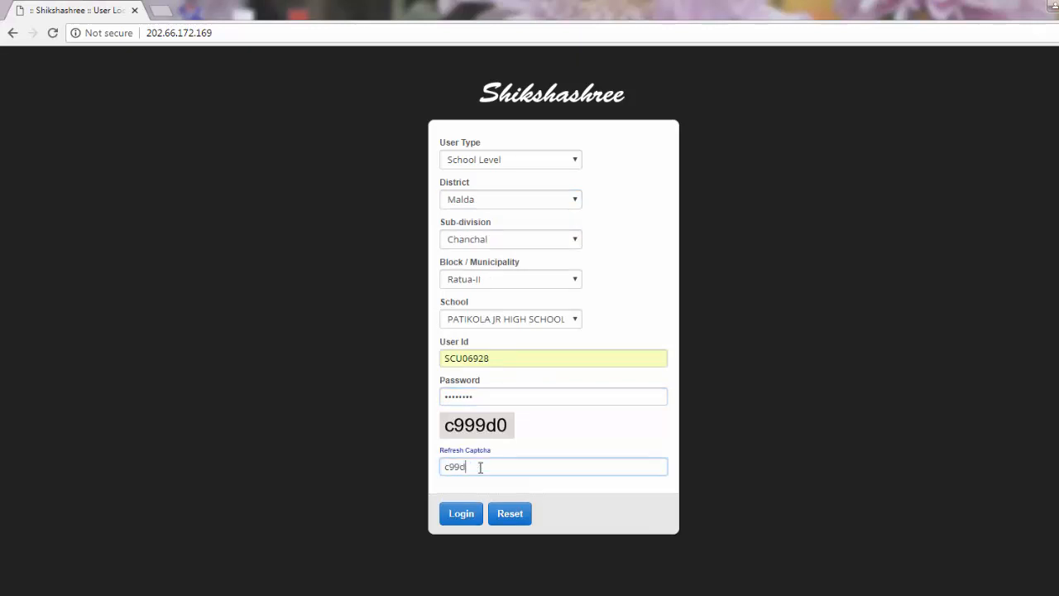
pyautogui.press('Return')
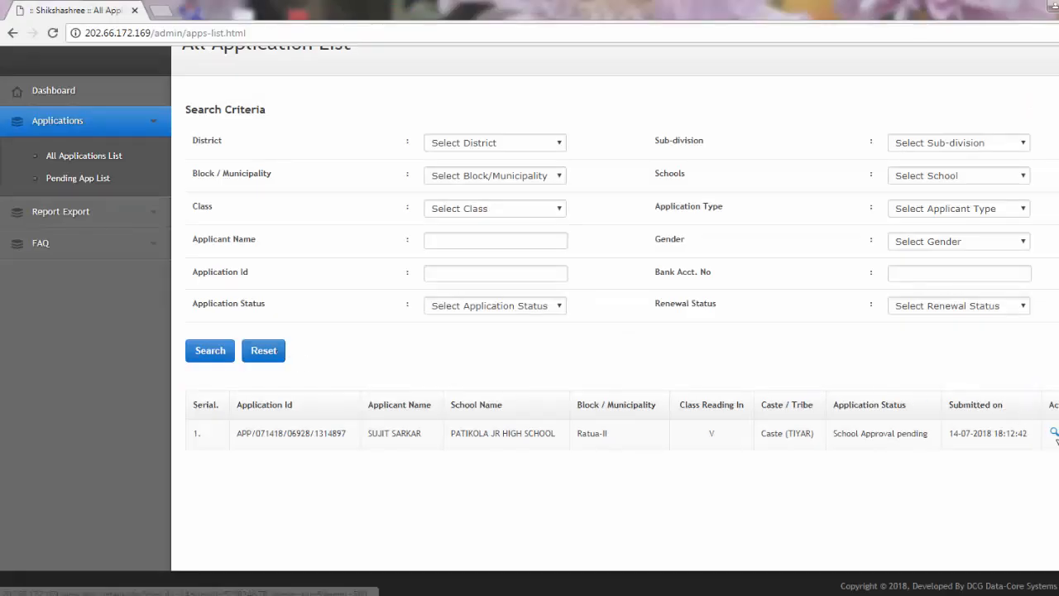
# - Review the class V application's details, close them, and go to the Pending App List
pyautogui.click(1055, 440)
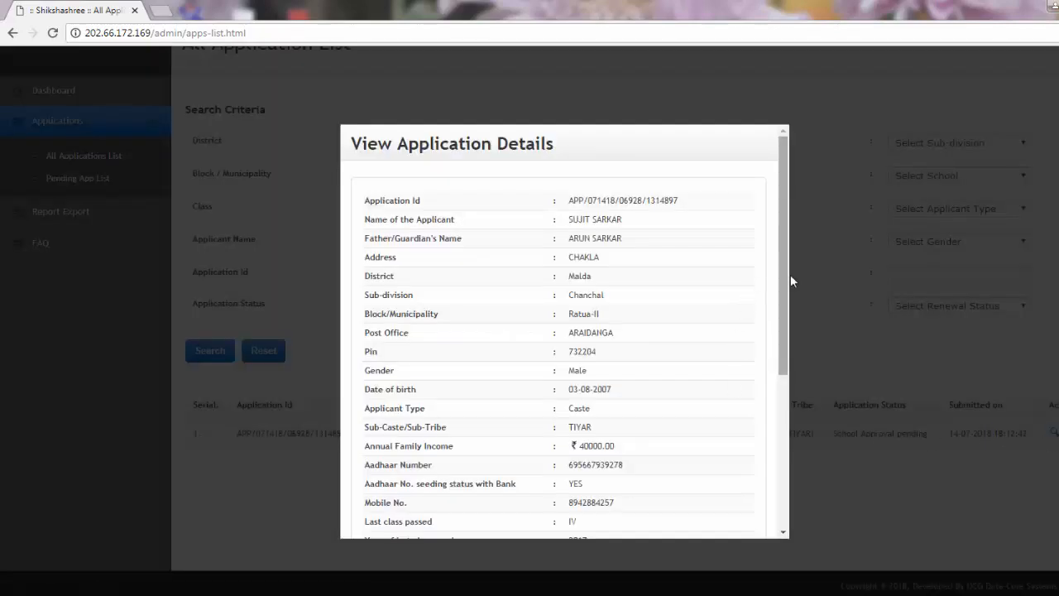
pyautogui.moveTo(782, 303); pyautogui.dragTo(804, 492)
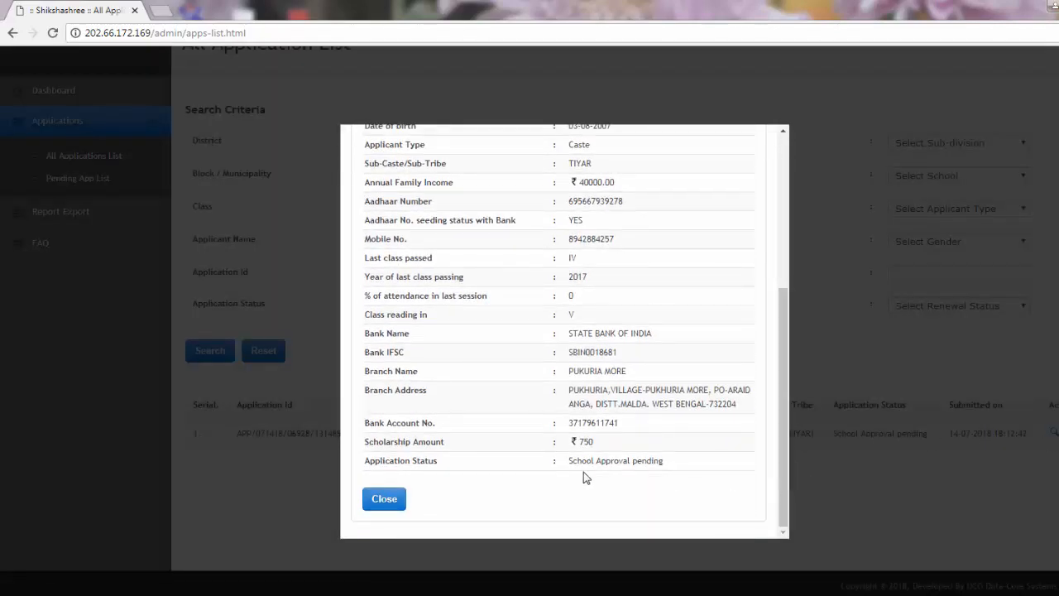
pyautogui.click(384, 499)
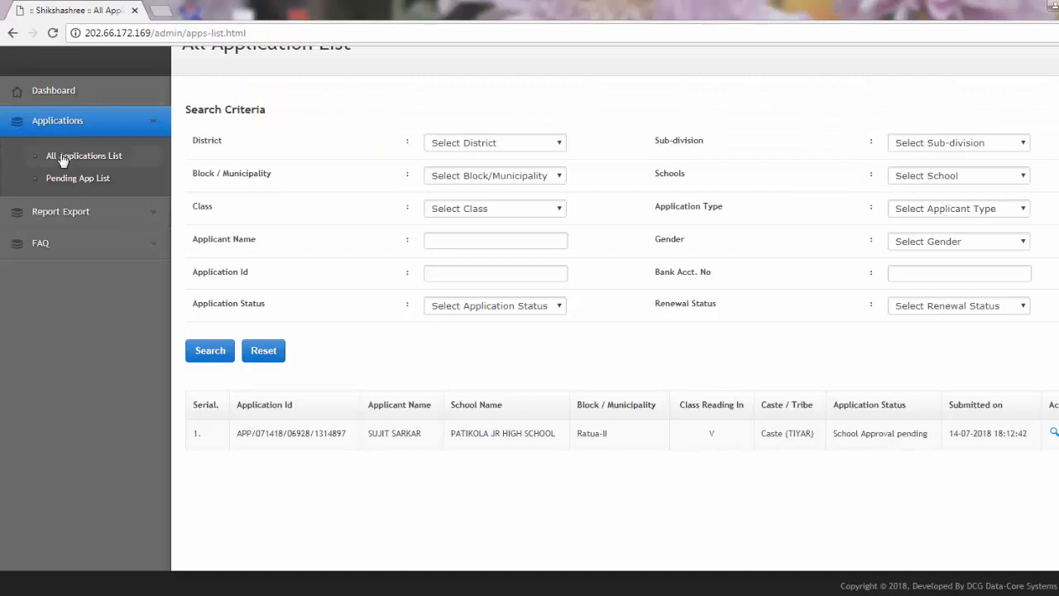
pyautogui.click(106, 182)
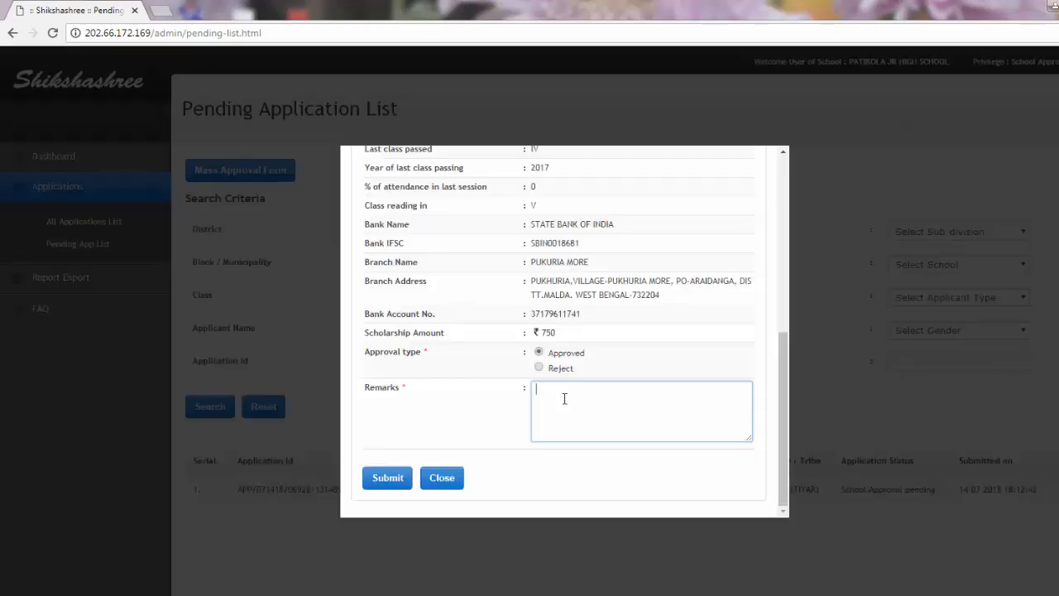
# - Approve the application with remark 'all is ok' and confirm the prompt
pyautogui.write('all is ')
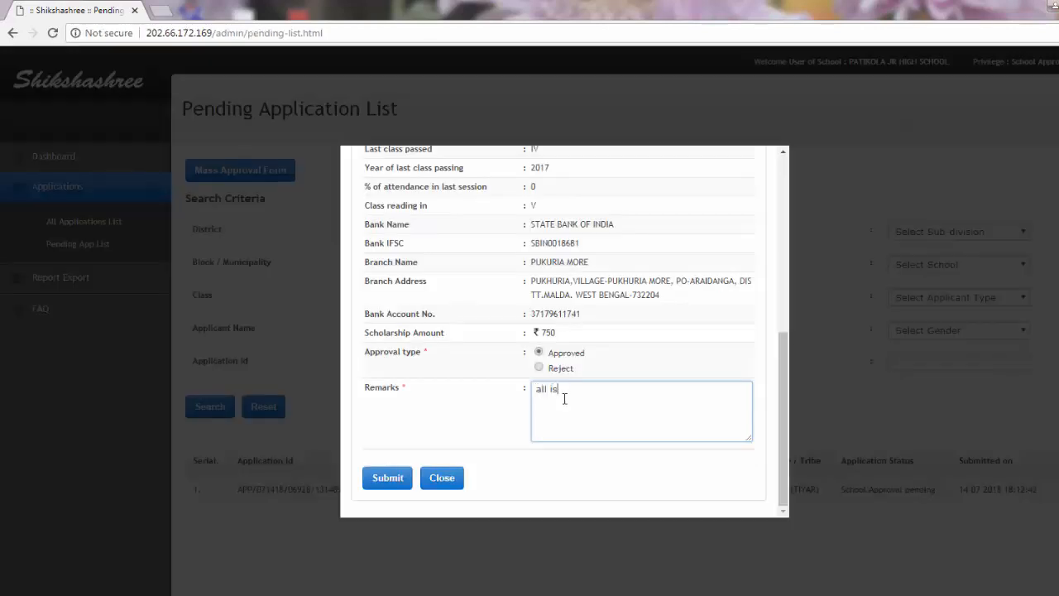
pyautogui.write('ok')
pyautogui.click(386, 479)
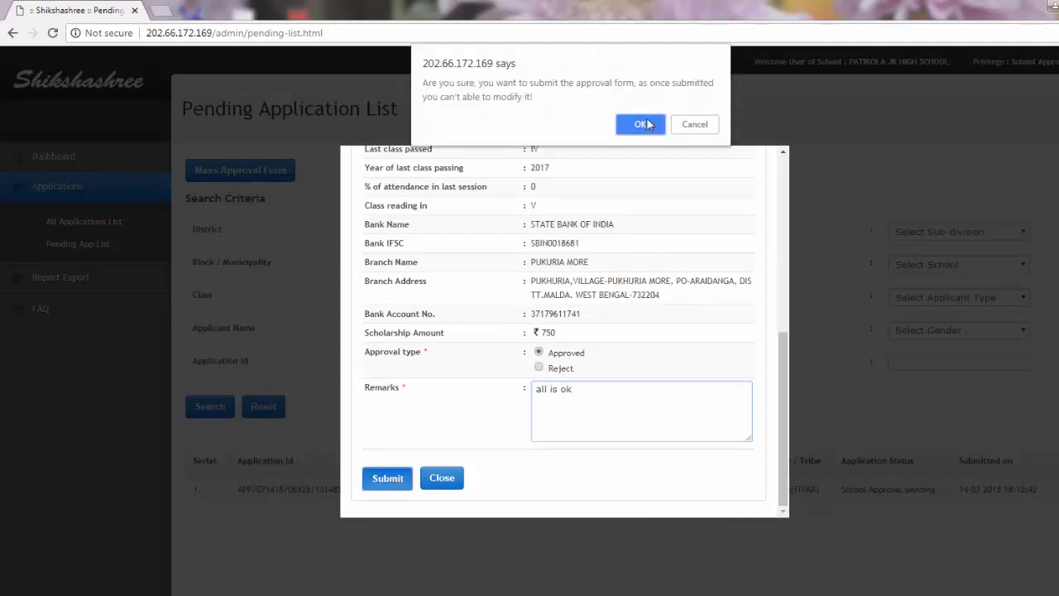
pyautogui.click(645, 124)
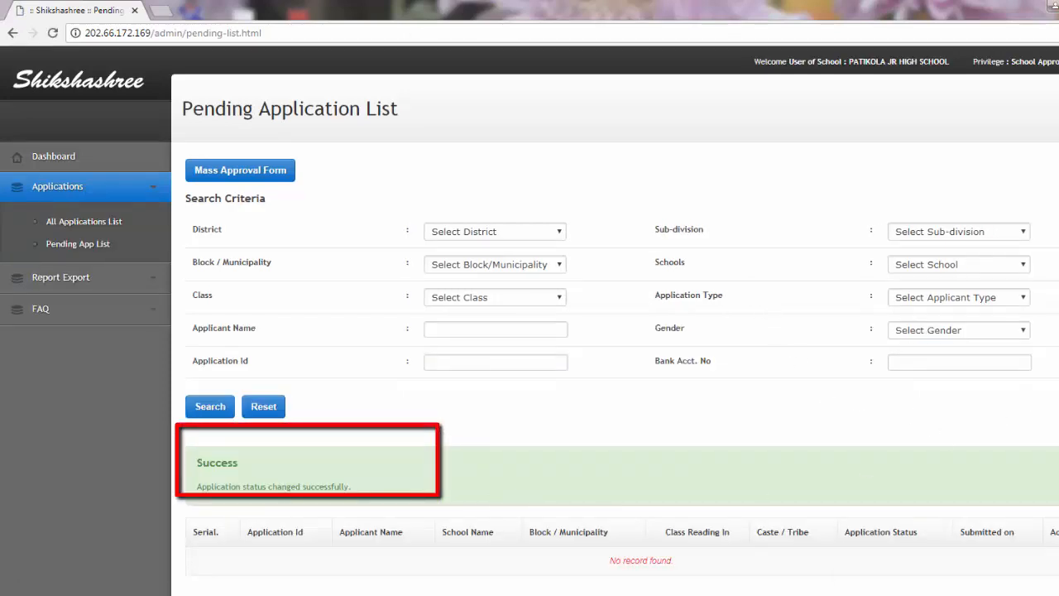
pyautogui.scroll(-2, 518, 505)
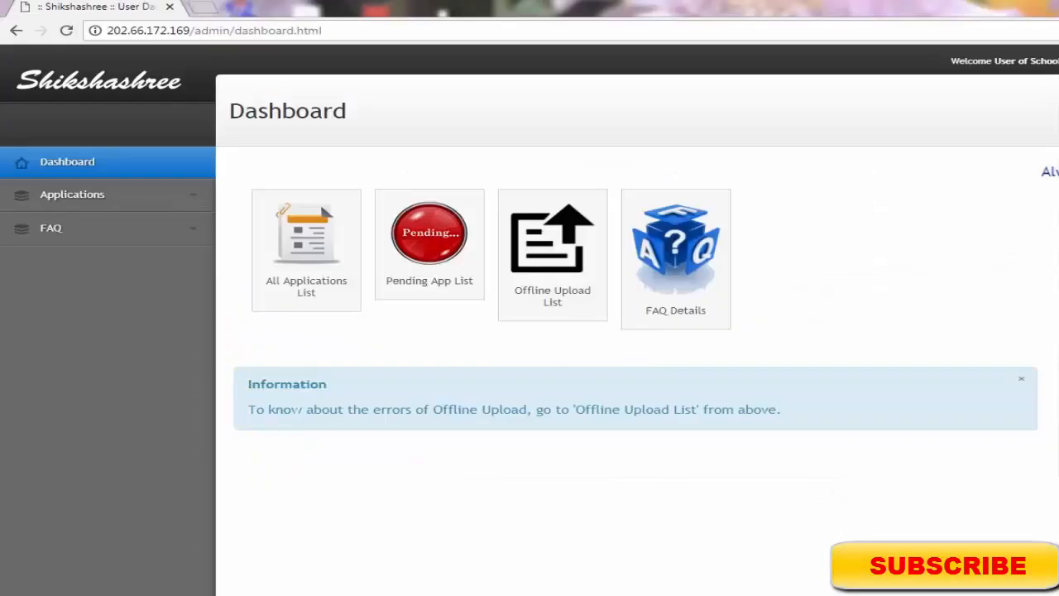